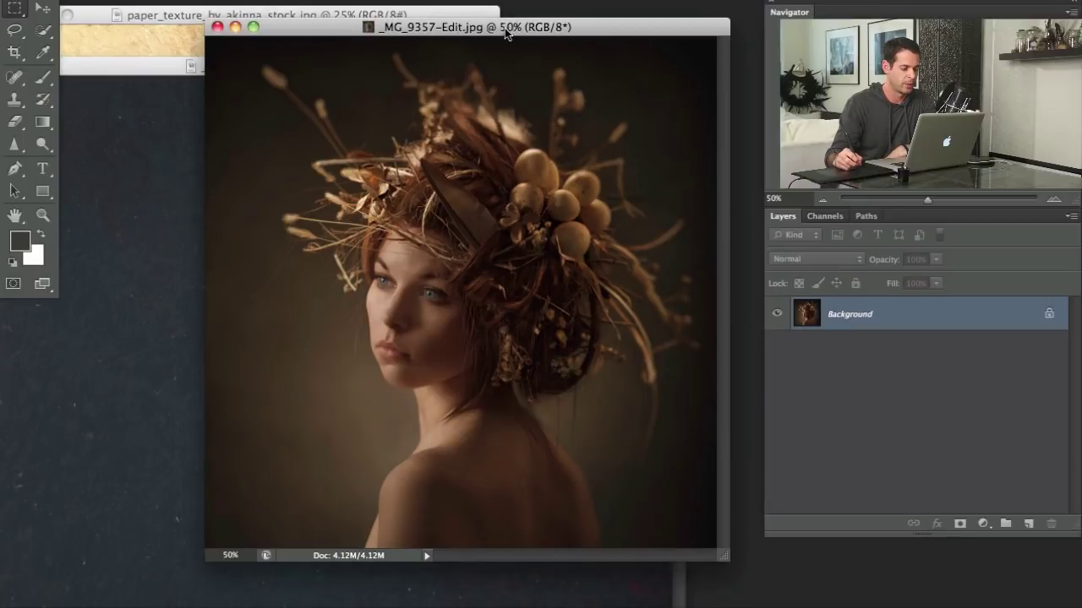
# Copy the dark speckle texture _MG_6582 into the portrait as Layer 1, accepting the profile conversion.
pyautogui.moveTo(518, 31); pyautogui.dragTo(507, 33)
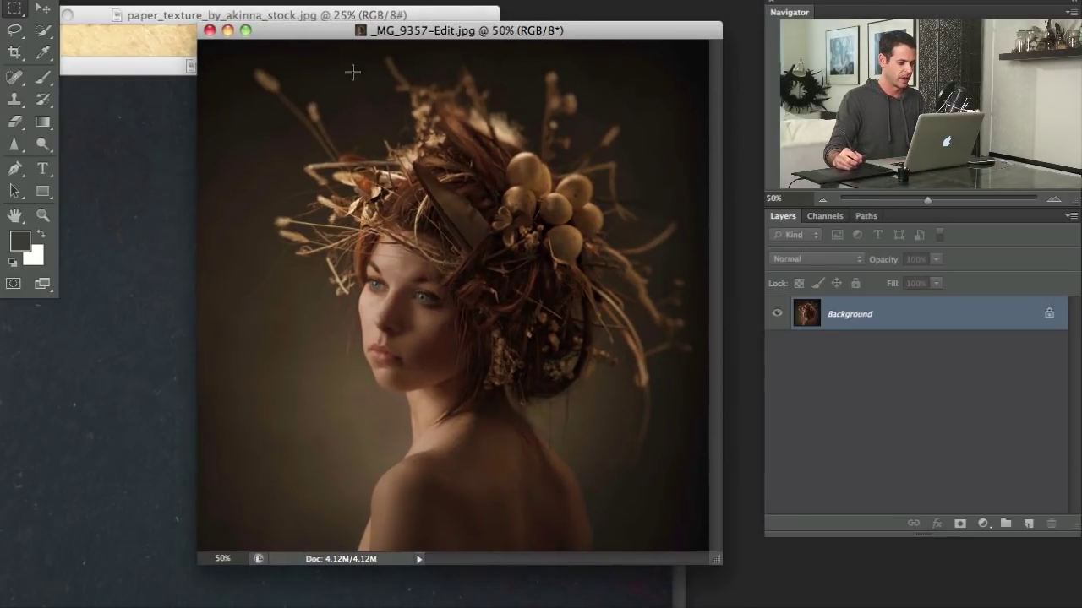
pyautogui.moveTo(307, 38); pyautogui.dragTo(321, 47)
pyautogui.click(177, 65)
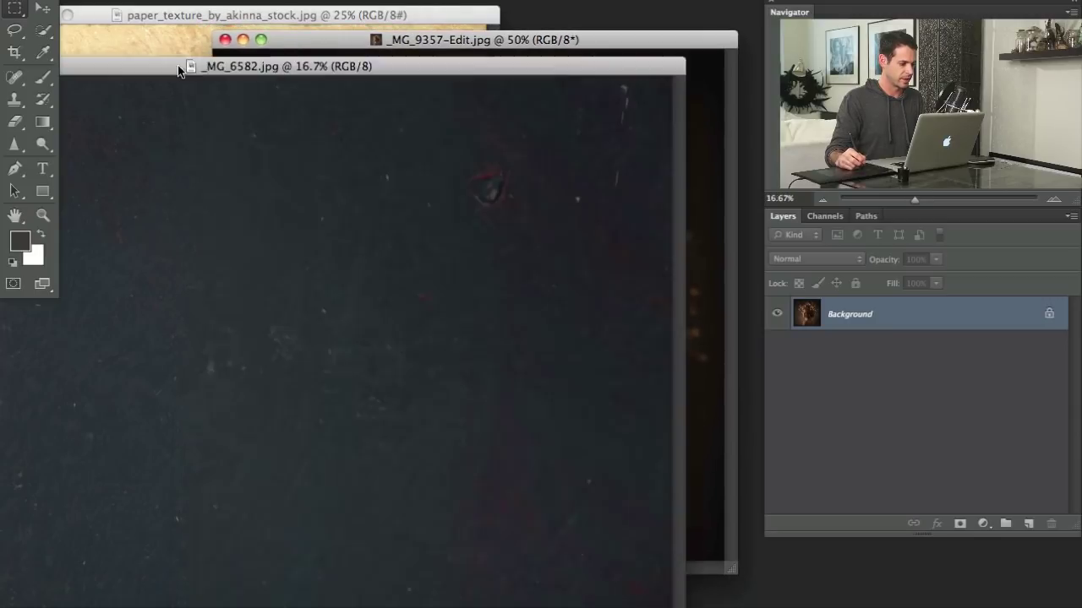
pyautogui.moveTo(178, 65); pyautogui.dragTo(196, 54)
pyautogui.press('v')
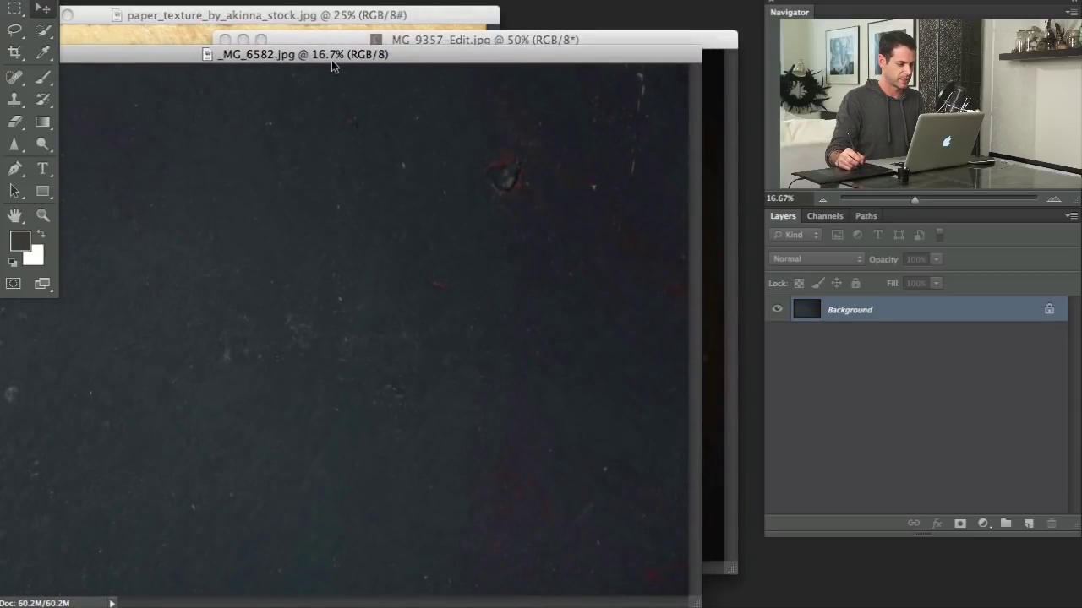
pyautogui.moveTo(355, 53); pyautogui.dragTo(281, 71)
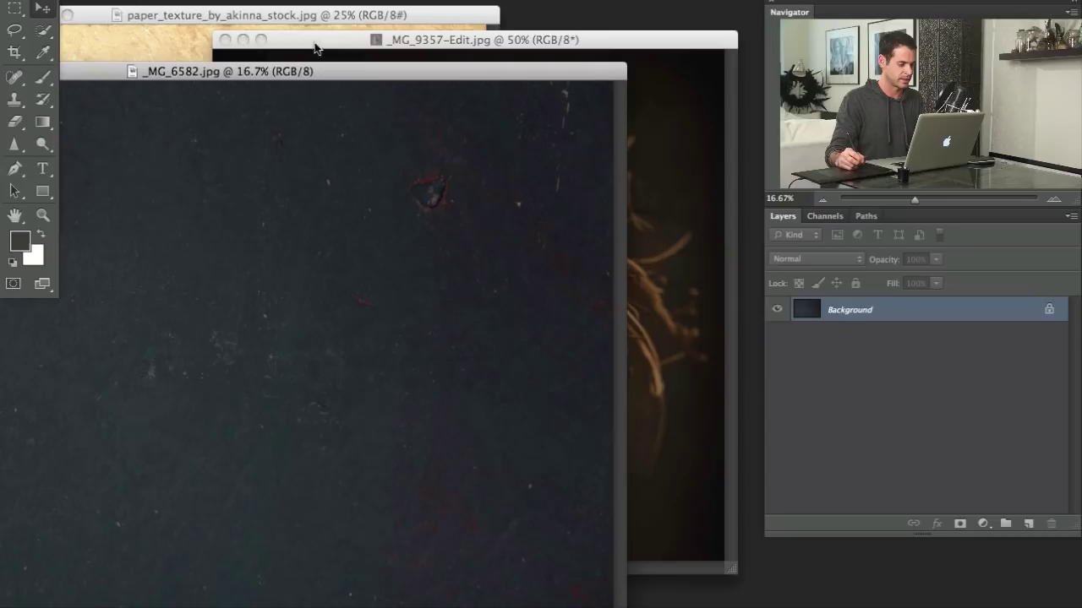
pyautogui.moveTo(519, 76); pyautogui.dragTo(500, 76)
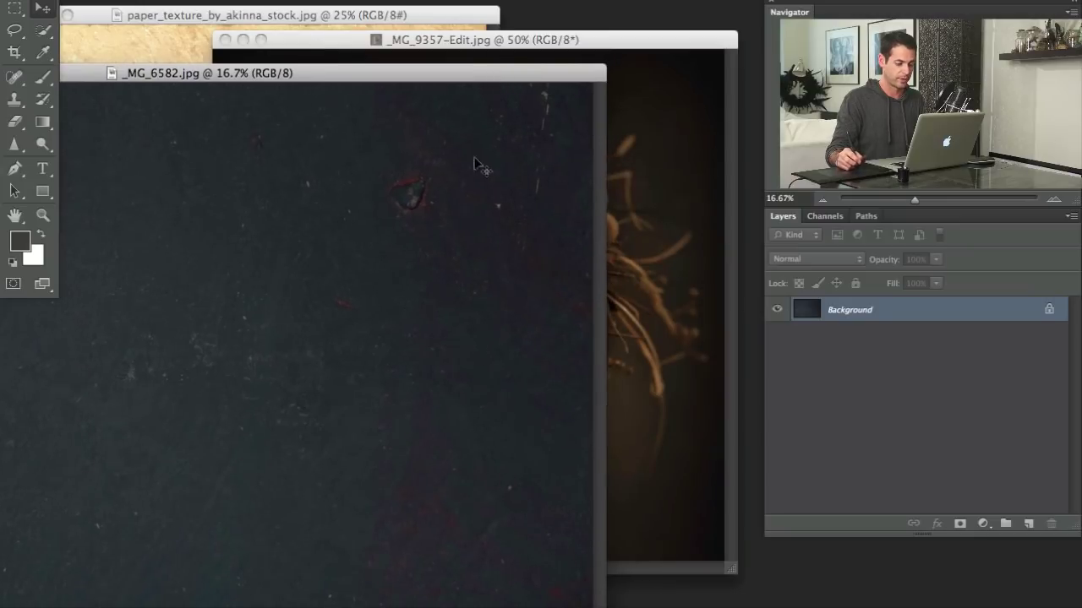
pyautogui.moveTo(321, 217); pyautogui.dragTo(631, 242)
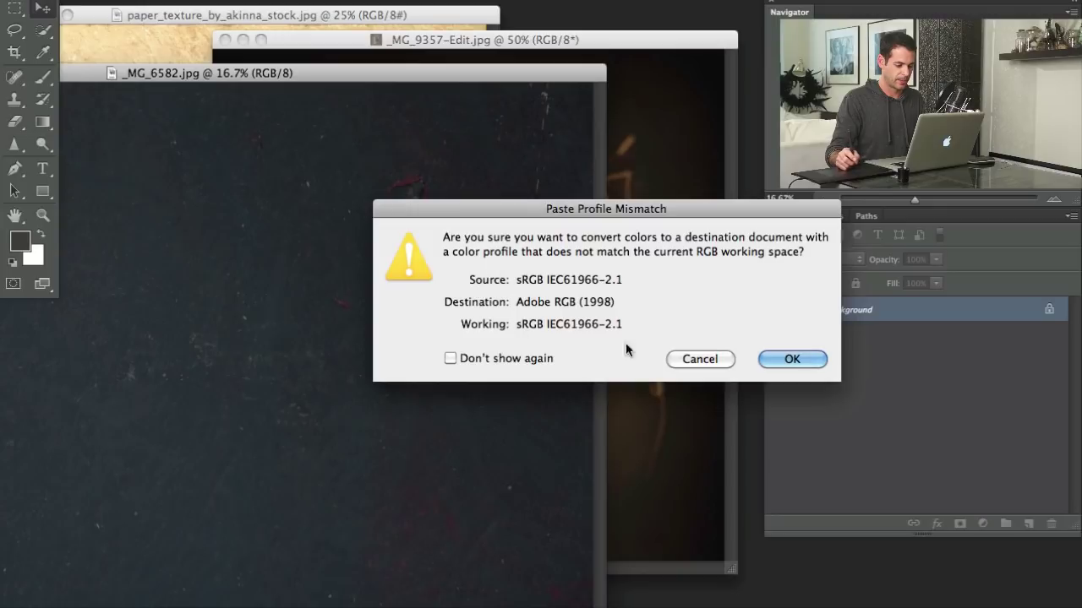
pyautogui.click(779, 360)
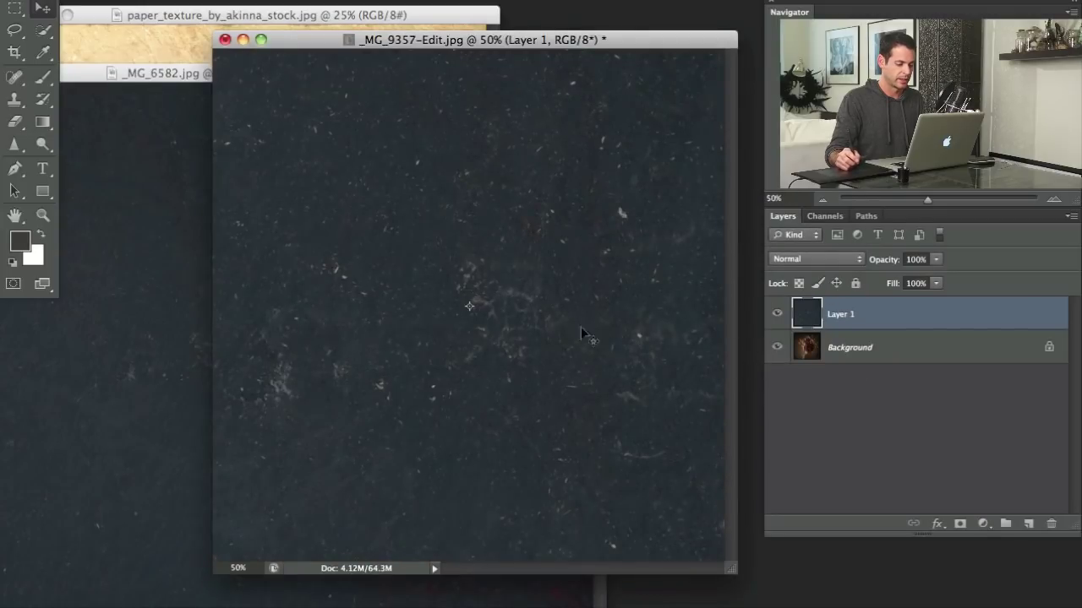
# Add the paper texture to the portrait as Layer 2, undoing an accidental shift.
pyautogui.click(185, 53)
pyautogui.moveTo(245, 161); pyautogui.dragTo(581, 340)
pyautogui.moveTo(623, 265); pyautogui.dragTo(317, 338)
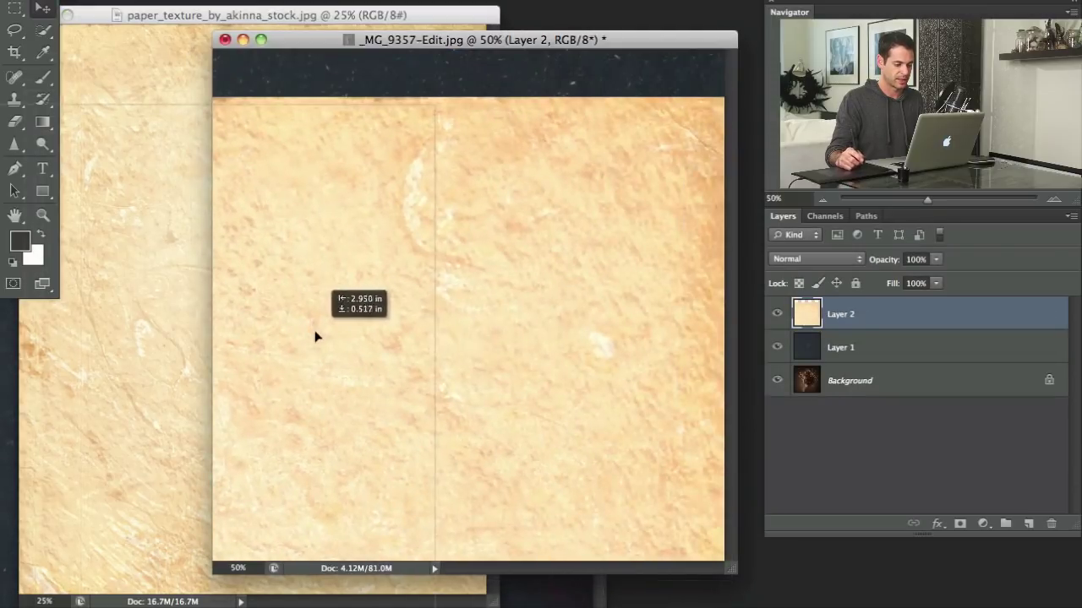
pyautogui.press('super+z')
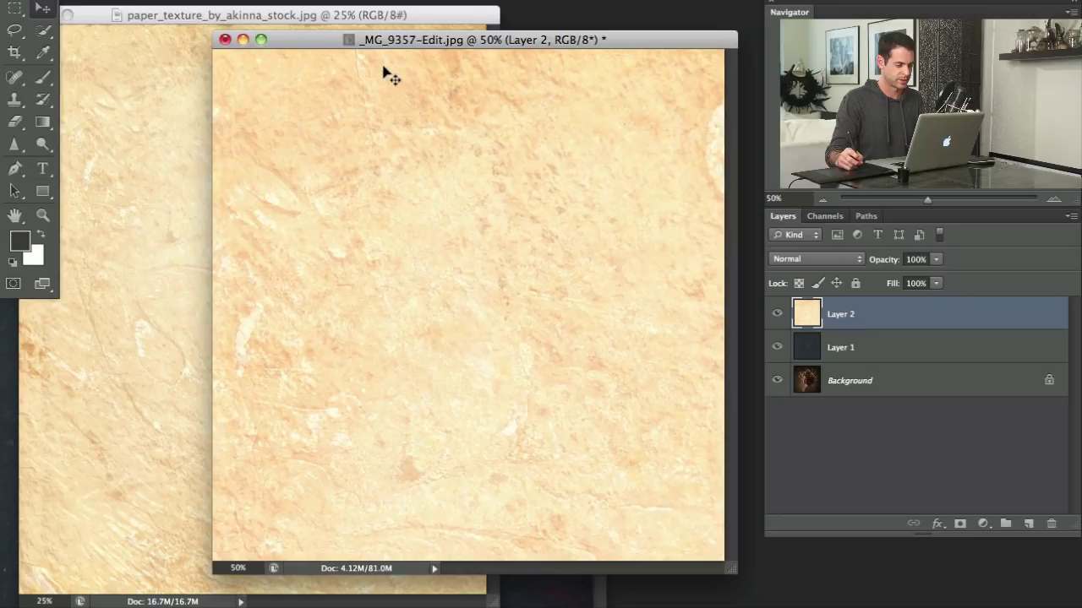
# Close both texture source images and switch the portrait to full-screen mode.
pyautogui.click(197, 127)
pyautogui.press('super+w')
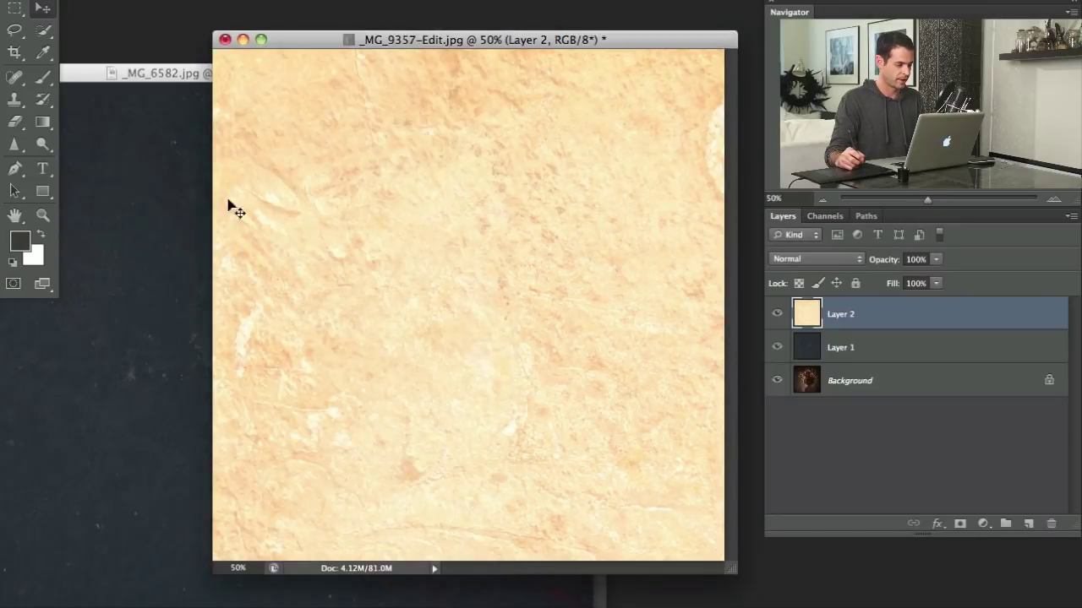
pyautogui.click(211, 268)
pyautogui.press('super+w')
pyautogui.press('f')
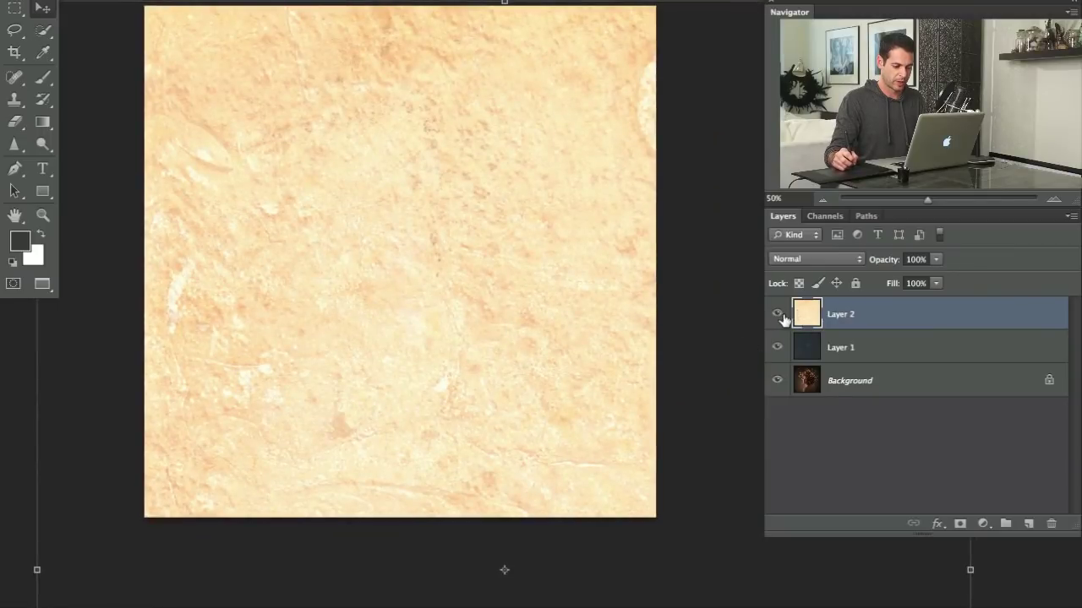
# Open the blend mode list for the paper texture Layer 2.
pyautogui.click(807, 262)
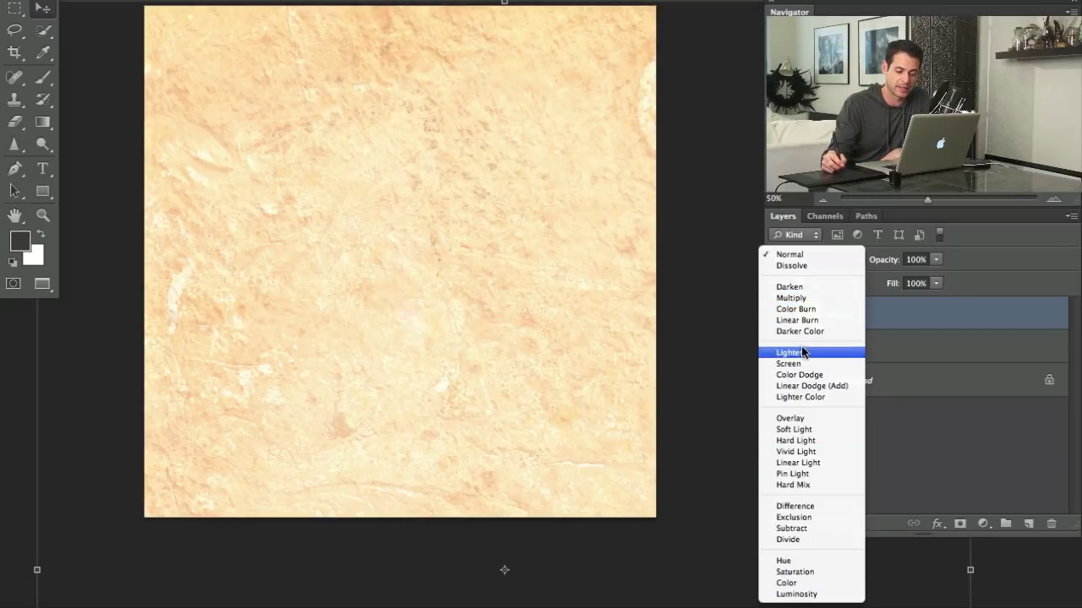
# Preview the paper texture faded to 35% opacity, toggling its visibility to compare with the portrait.
pyautogui.click(703, 314)
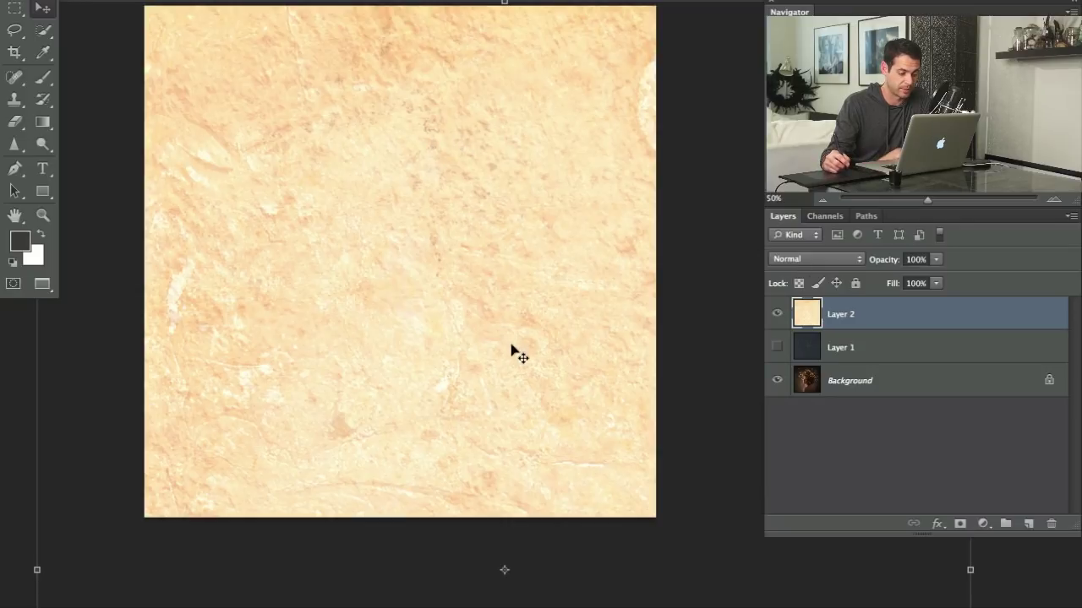
pyautogui.moveTo(512, 350); pyautogui.dragTo(491, 284)
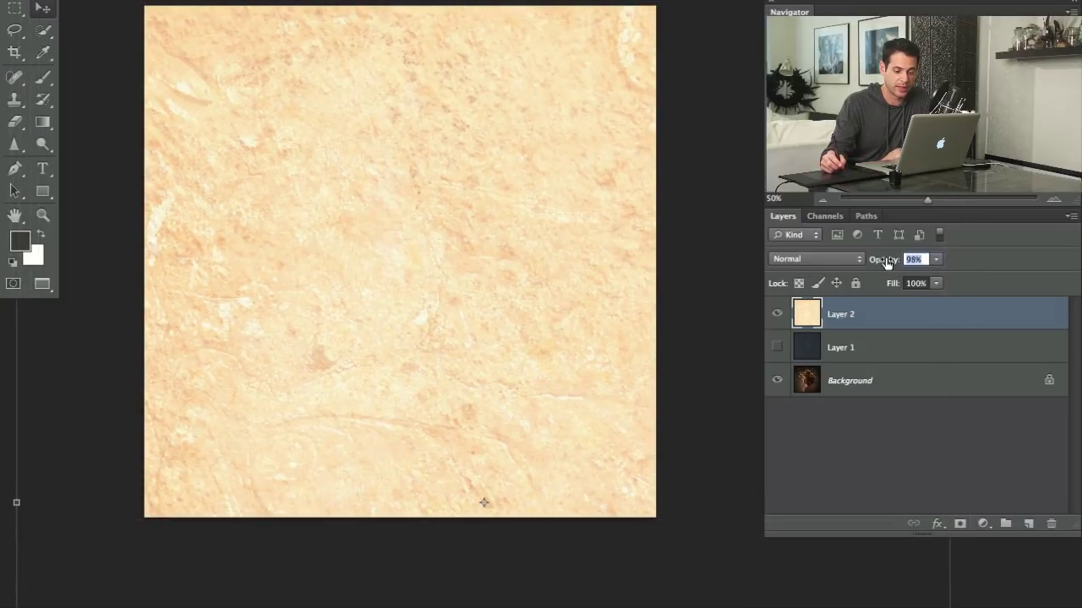
pyautogui.moveTo(886, 262); pyautogui.dragTo(836, 264)
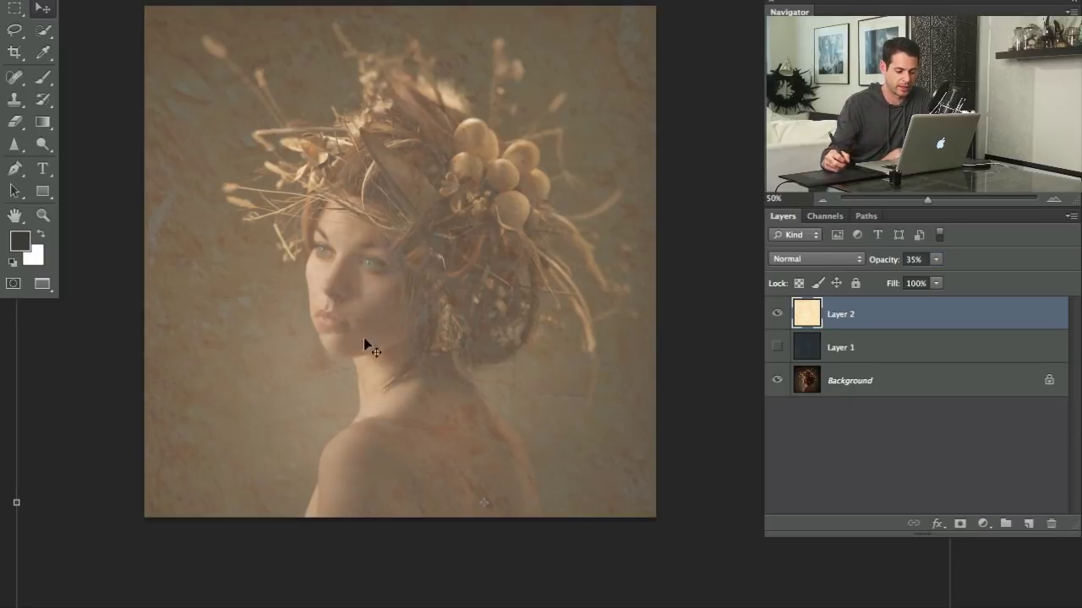
pyautogui.click(777, 316)
pyautogui.click(777, 317)
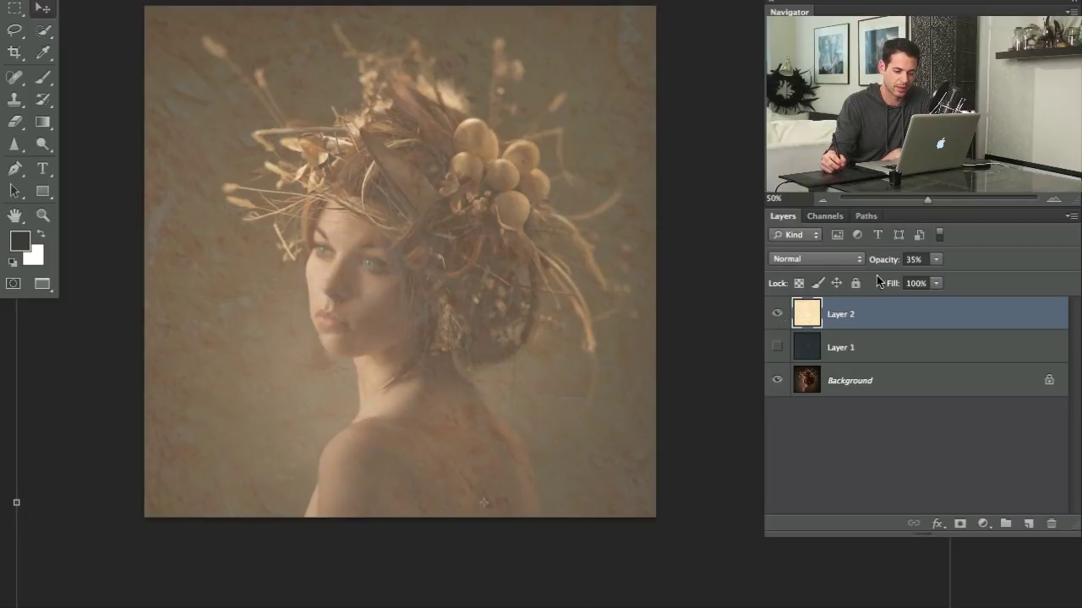
# Set the paper texture layer's opacity back to 100%.
pyautogui.click(913, 260)
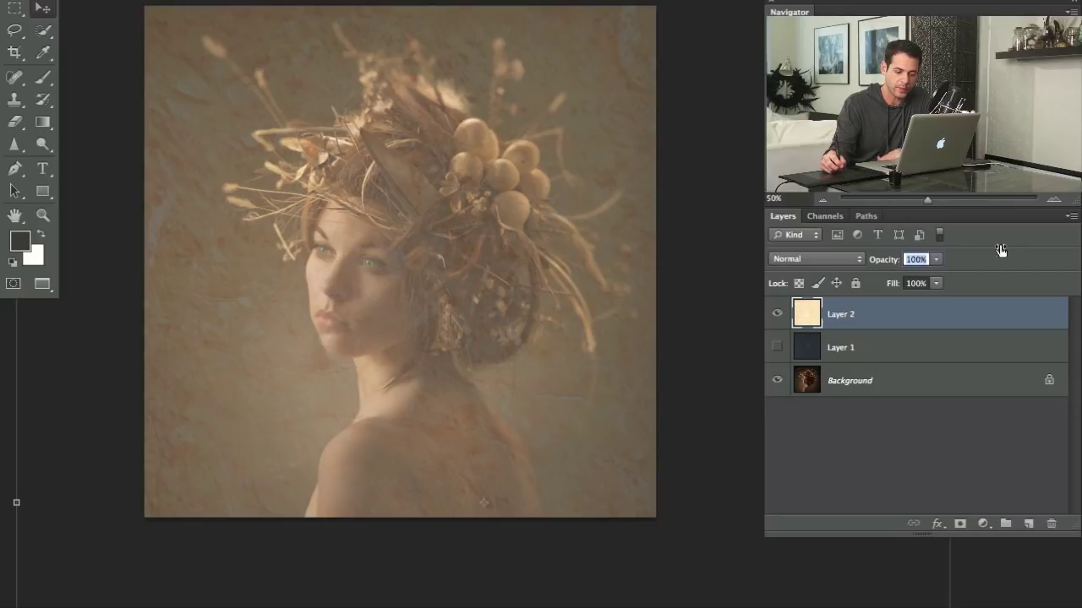
pyautogui.write('100')
pyautogui.press('Return')
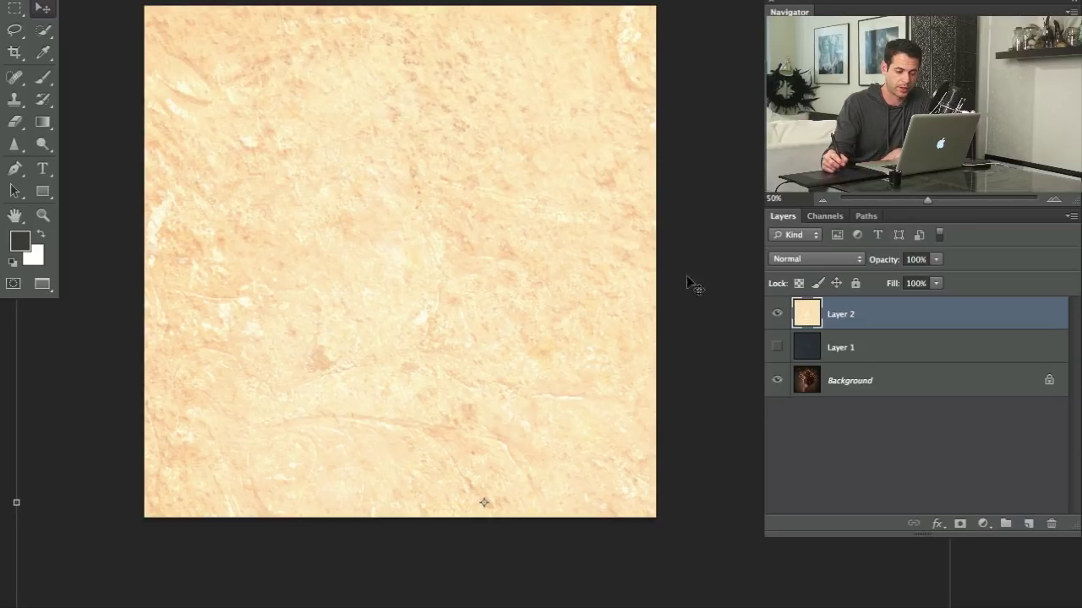
# Try Lighten and Darken on the paper texture layer, then settle on Multiply and reposition it.
pyautogui.click(812, 262)
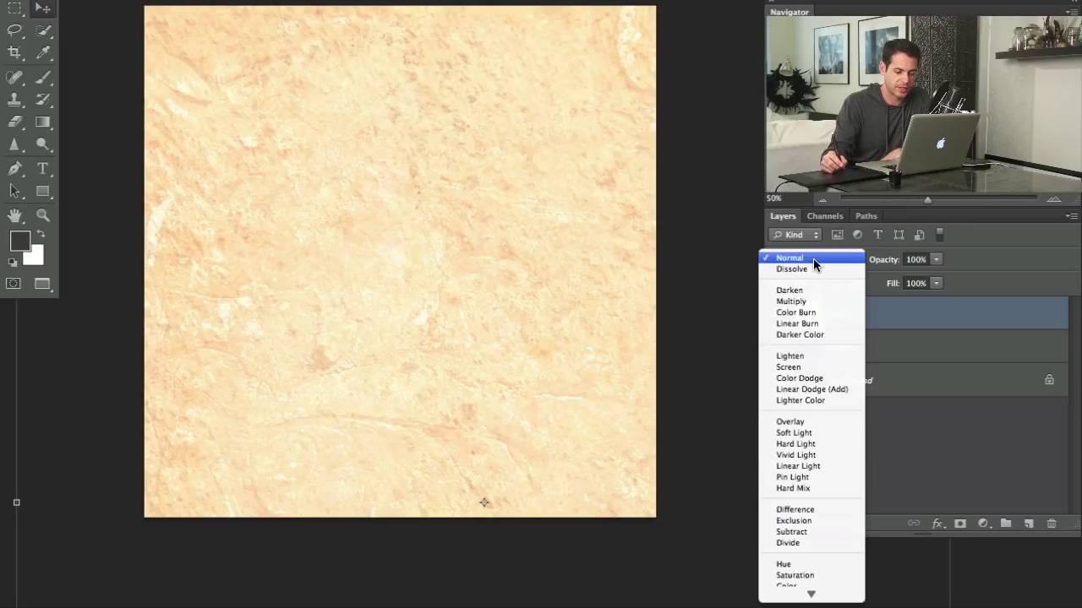
pyautogui.click(810, 355)
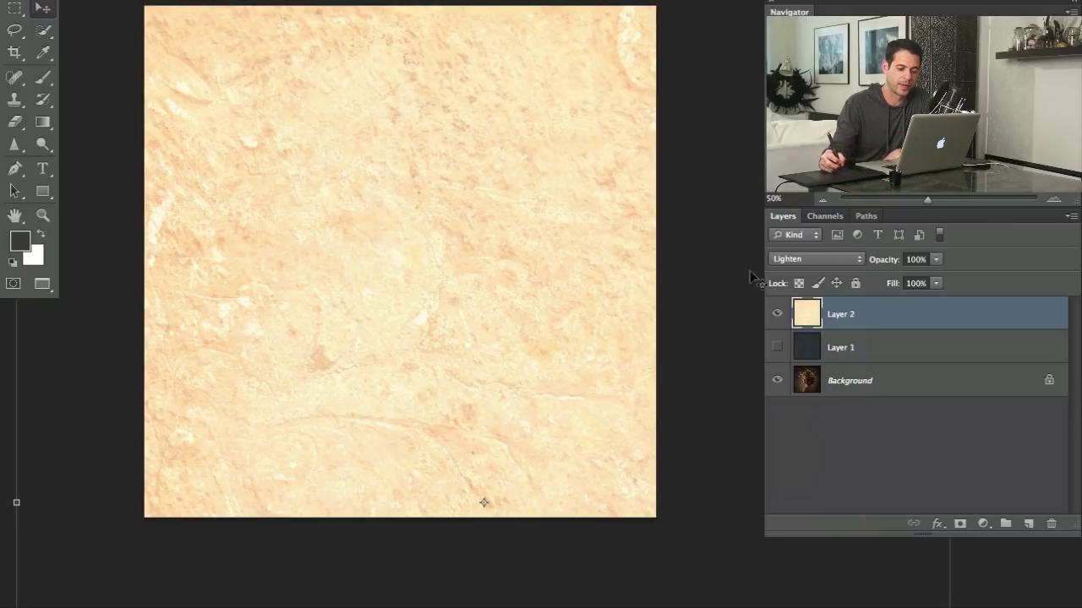
pyautogui.click(795, 258)
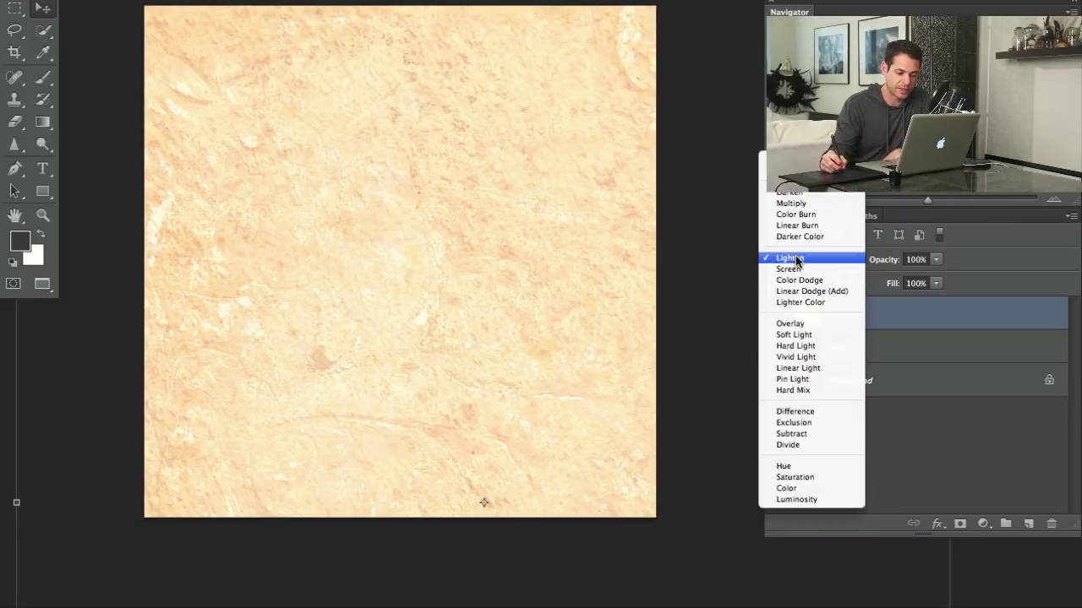
pyautogui.click(799, 191)
pyautogui.moveTo(486, 355); pyautogui.dragTo(526, 237)
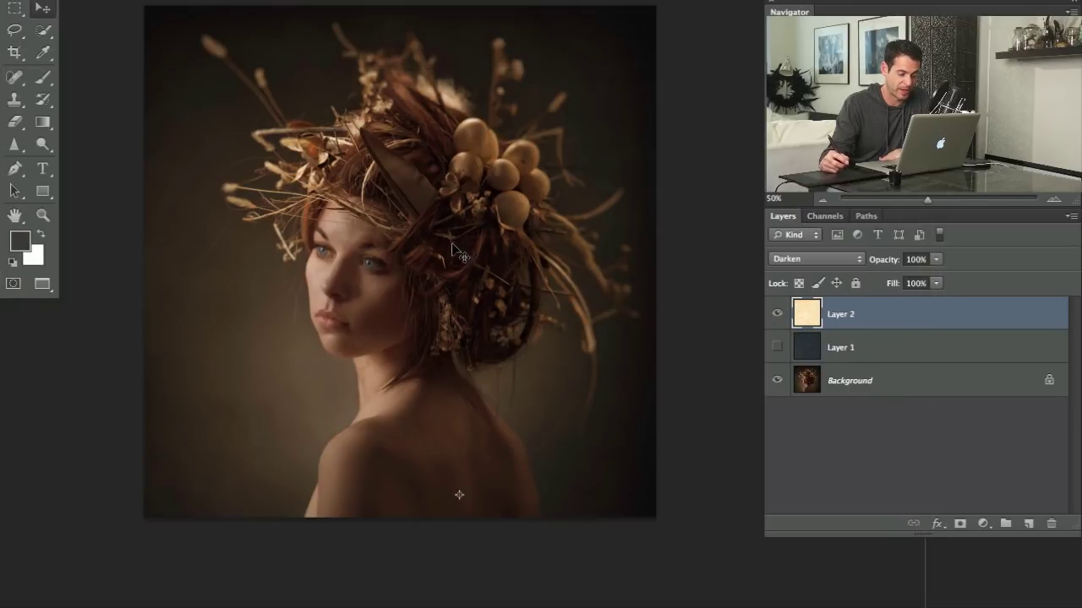
pyautogui.click(806, 263)
pyautogui.click(809, 267)
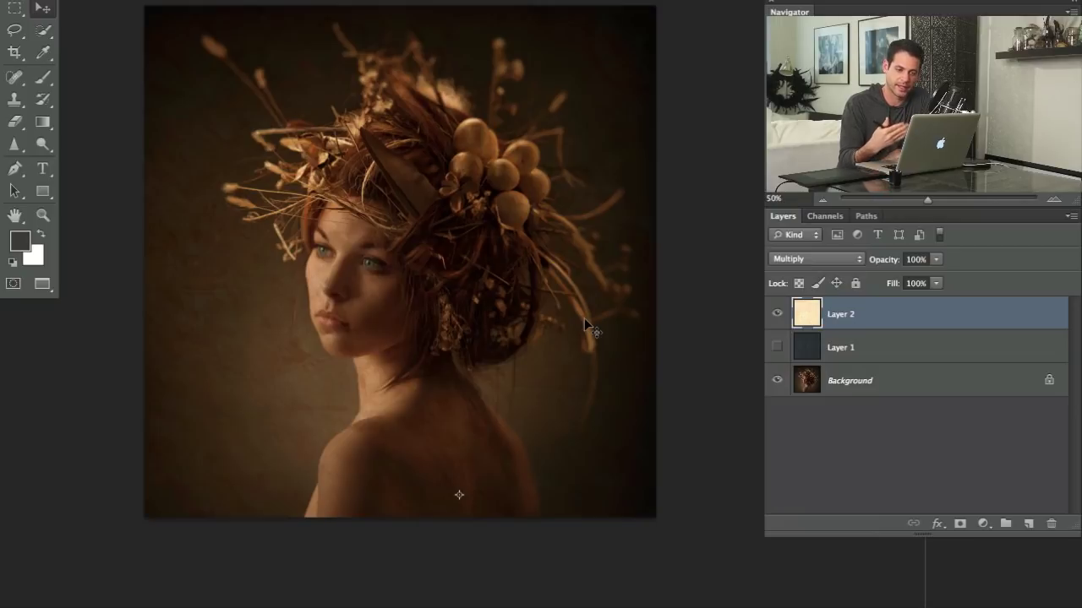
pyautogui.moveTo(421, 292)
pyautogui.mouseDown()
pyautogui.moveTo(393, 328)
pyautogui.moveTo(472, 377)
pyautogui.moveTo(468, 248)
pyautogui.moveTo(429, 211)
pyautogui.moveTo(532, 233)
pyautogui.moveTo(541, 266)
pyautogui.moveTo(503, 296)
pyautogui.moveTo(486, 292)
pyautogui.moveTo(486, 270)
pyautogui.moveTo(496, 281)
pyautogui.moveTo(469, 235)
pyautogui.moveTo(427, 255)
pyautogui.moveTo(428, 277)
pyautogui.mouseUp()
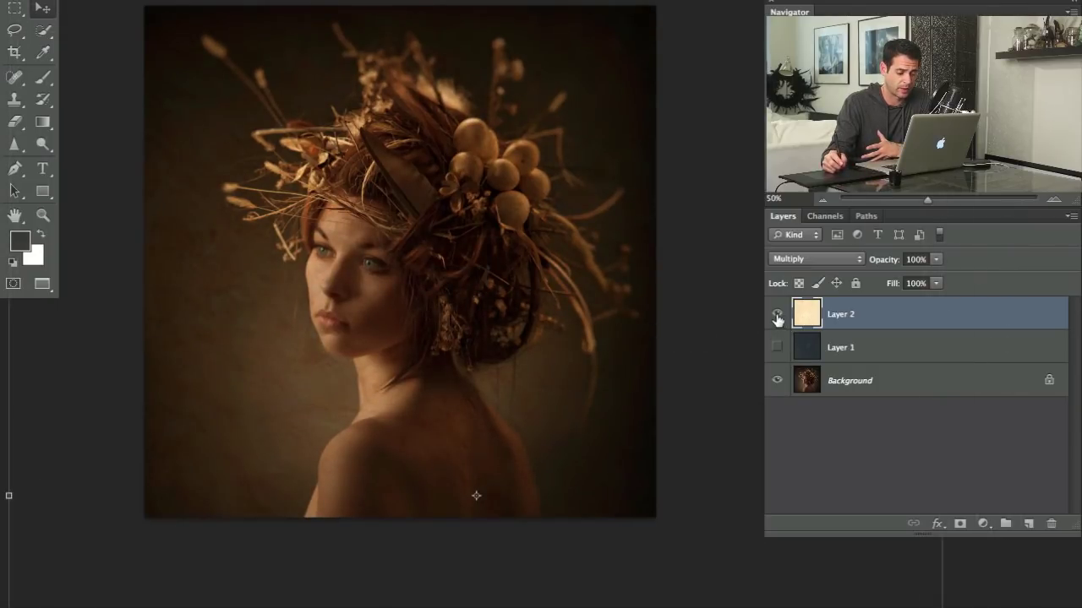
# Try Color Burn, Linear Burn, Screen and Lighten blending on the paper texture, ending on Screen.
pyautogui.click(790, 259)
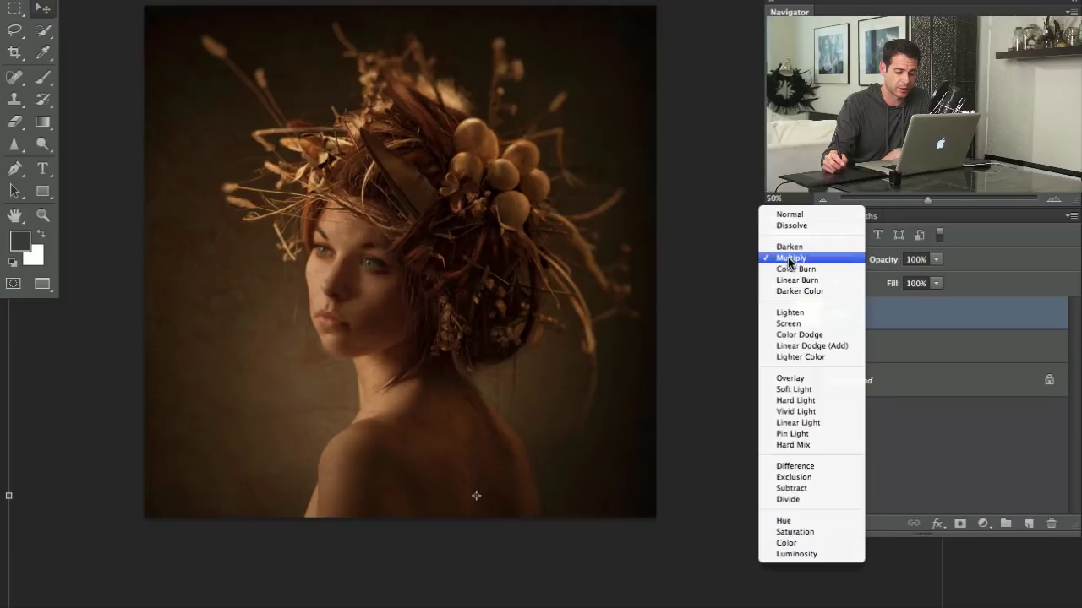
pyautogui.click(796, 270)
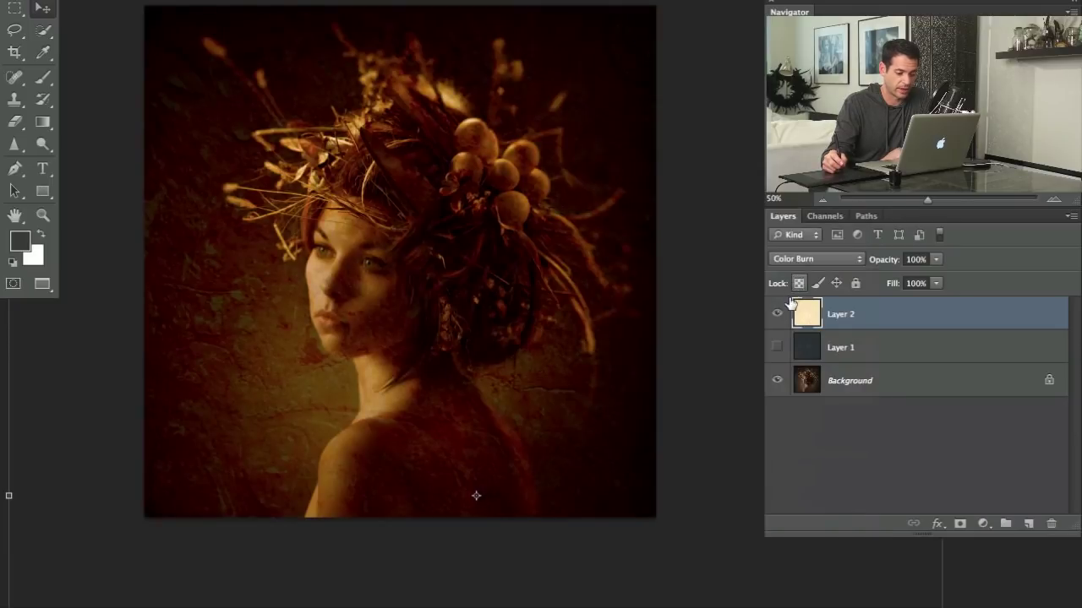
pyautogui.click(791, 260)
pyautogui.click(799, 283)
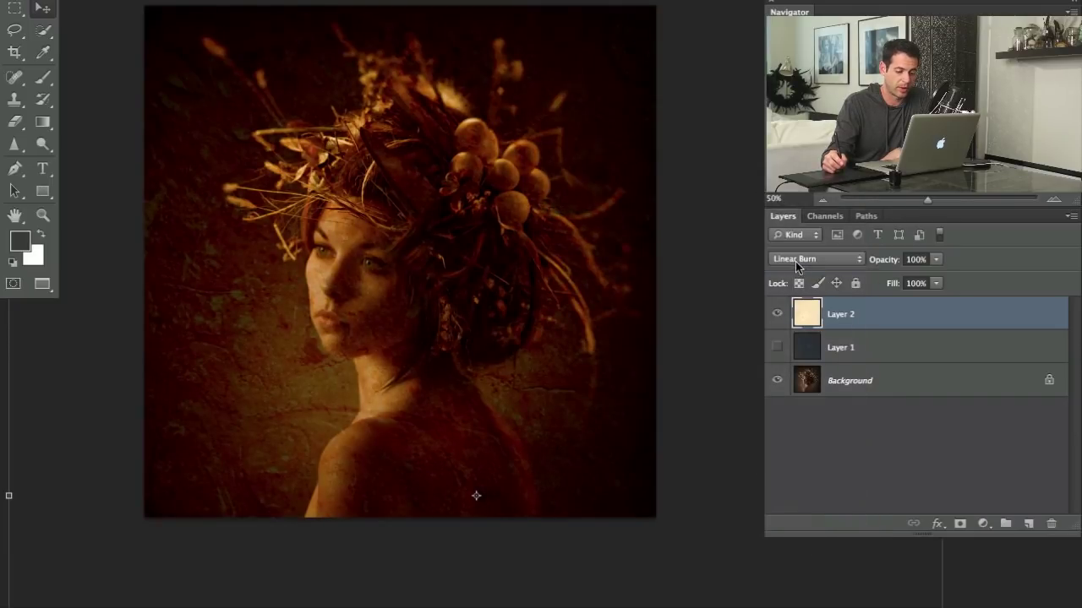
pyautogui.click(795, 260)
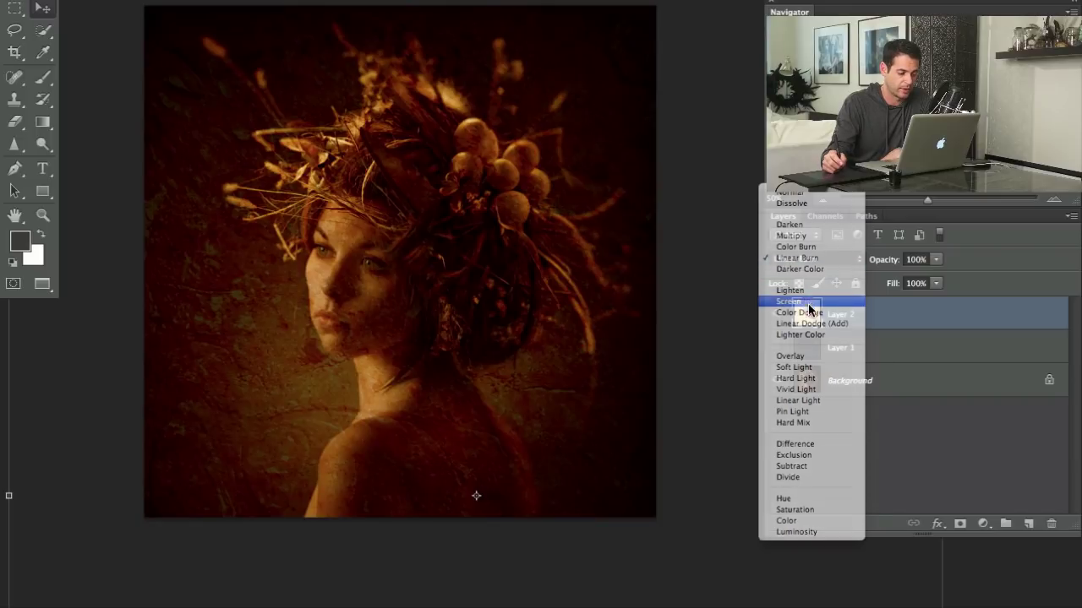
pyautogui.click(807, 303)
pyautogui.click(795, 265)
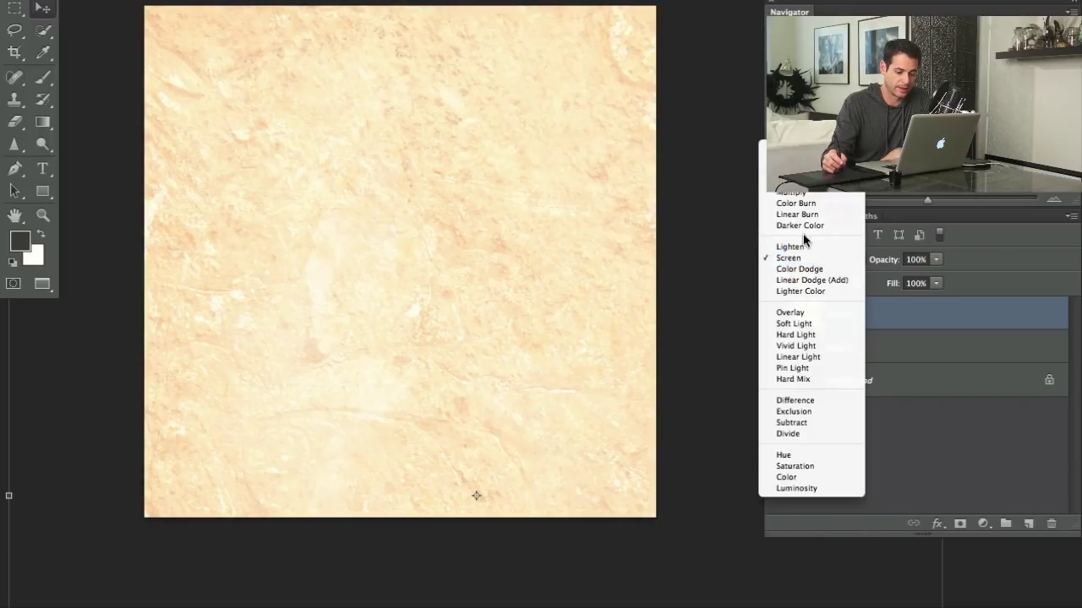
pyautogui.click(798, 243)
pyautogui.click(798, 259)
pyautogui.click(799, 269)
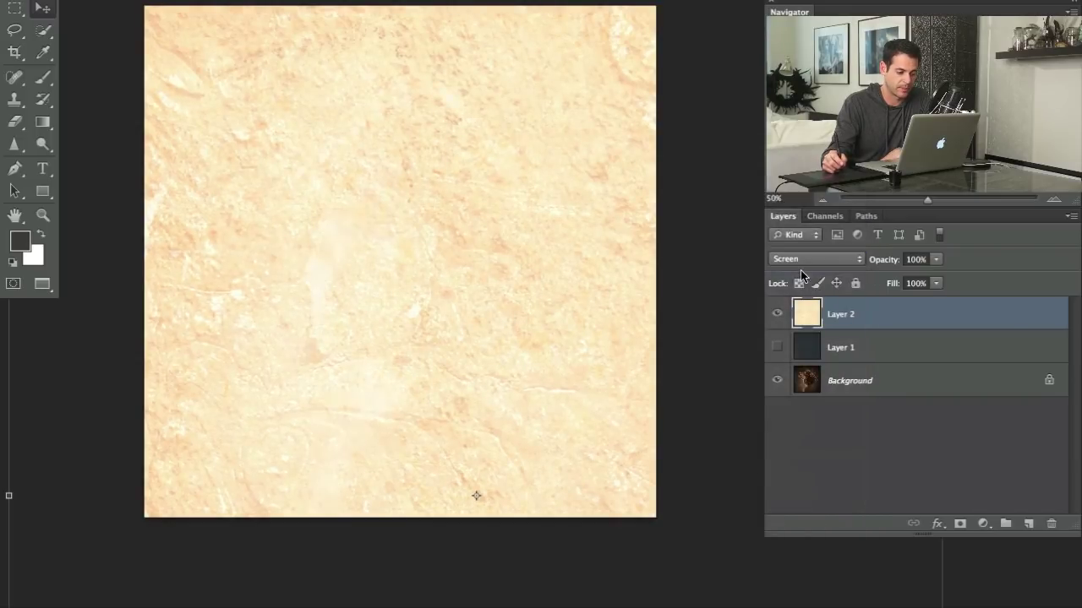
# Preview Linear Dodge (Add) and Lighter Color, then set the texture layer to Normal.
pyautogui.click(798, 261)
pyautogui.click(800, 280)
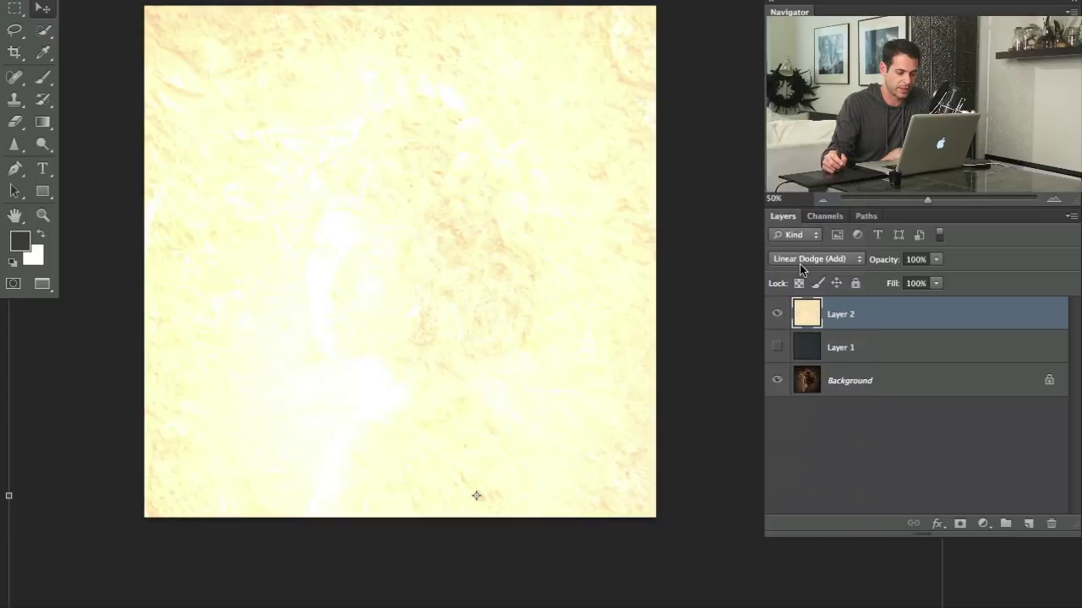
pyautogui.click(799, 262)
pyautogui.click(803, 269)
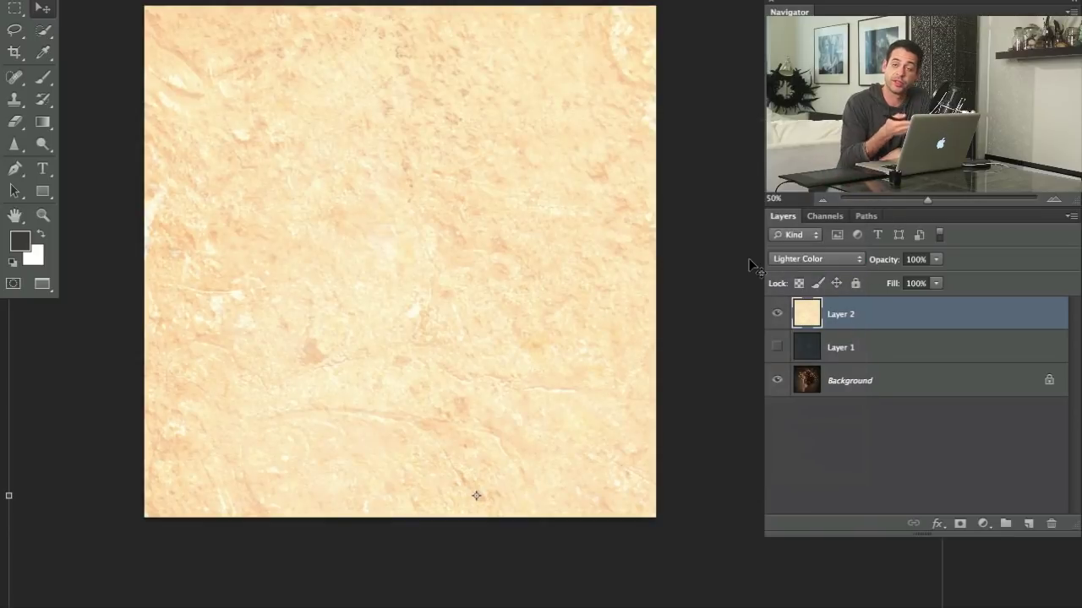
pyautogui.click(812, 259)
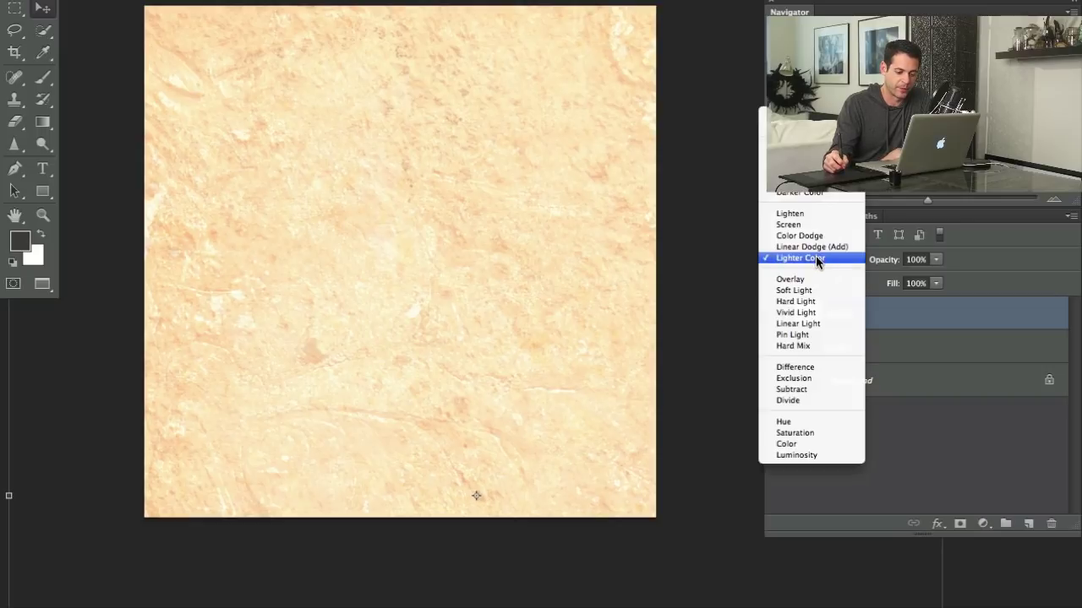
pyautogui.click(813, 257)
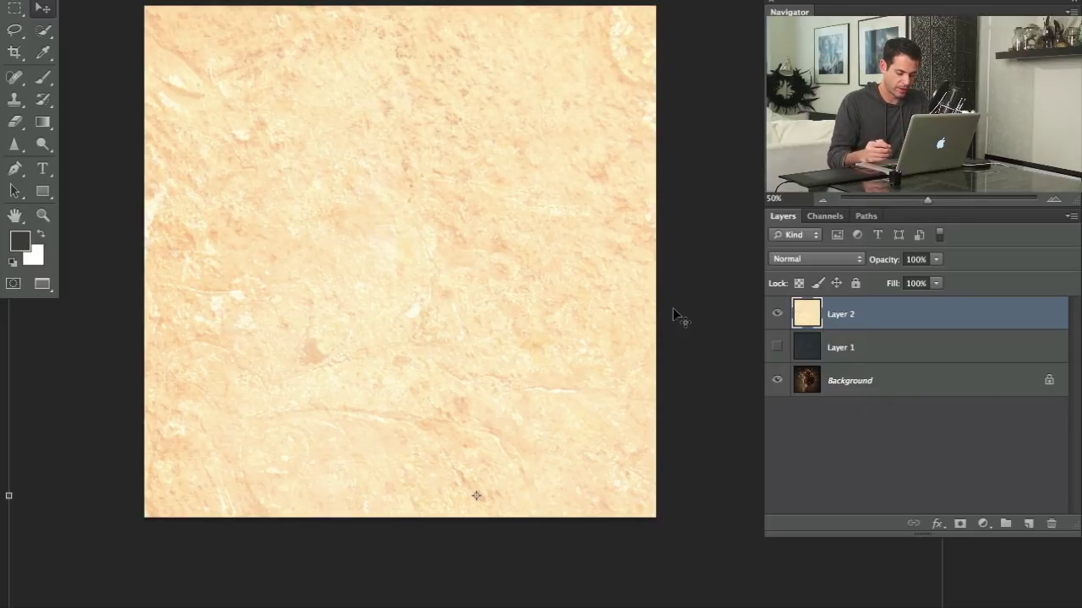
# Zoom to 66.67%, try Luminosity and neighbouring blend modes, then zoom back out to 50%.
pyautogui.press('super+equal')
pyautogui.press('super+minus')
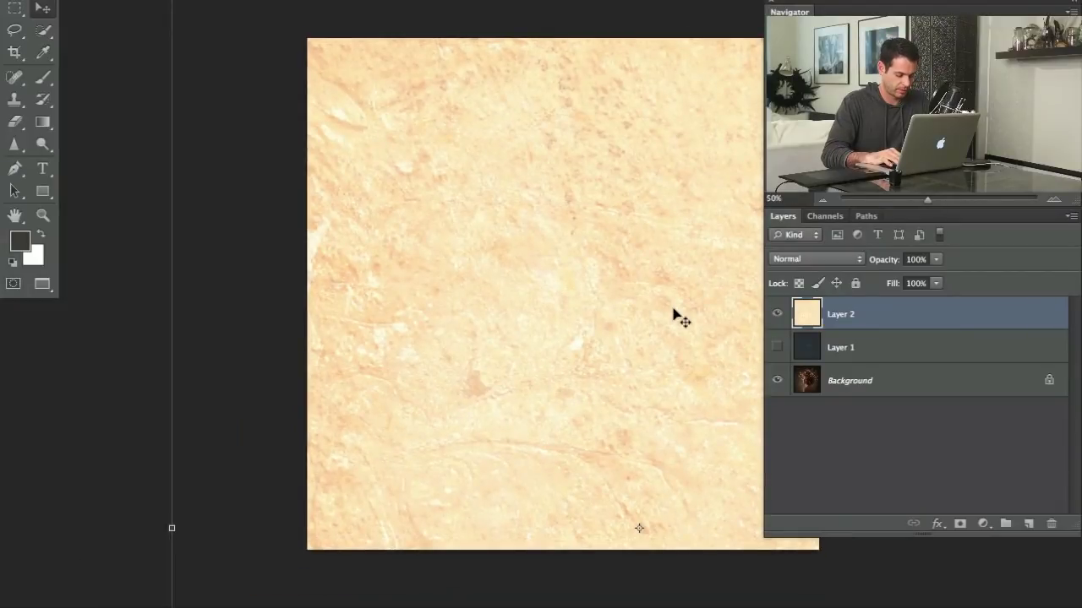
pyautogui.press('super+equal')
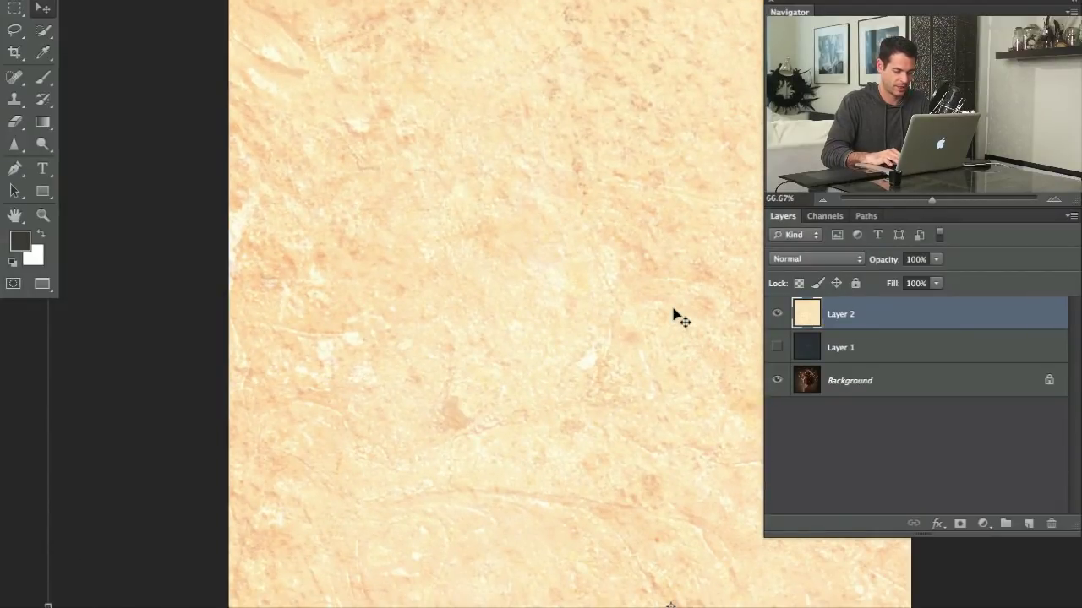
pyautogui.hotkey('shift', 'alt', 'y')
pyautogui.hotkey('shift', '+')
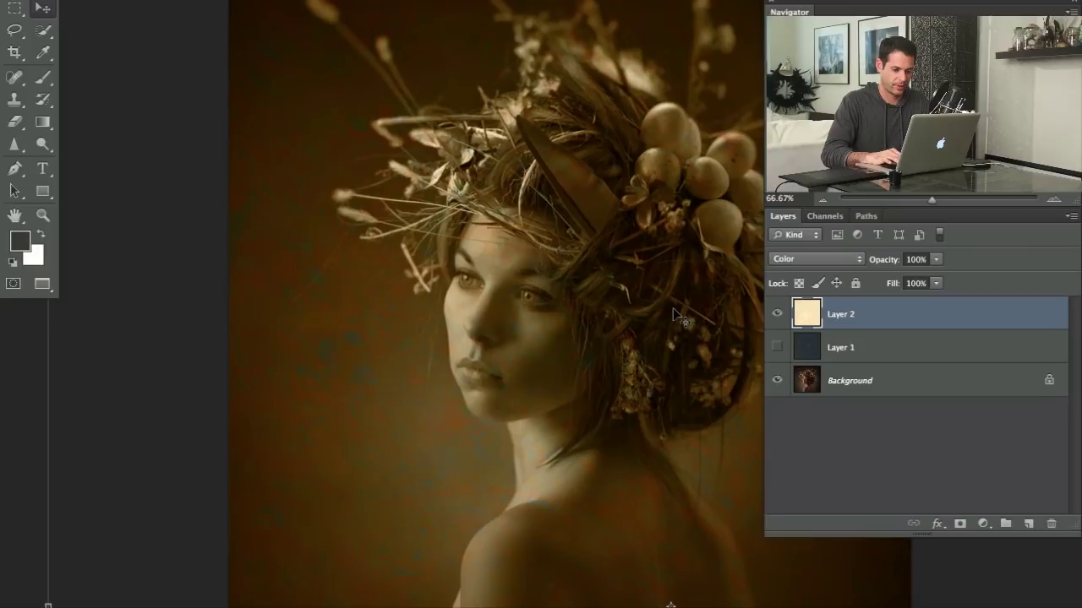
pyautogui.hotkey('shift', '+')
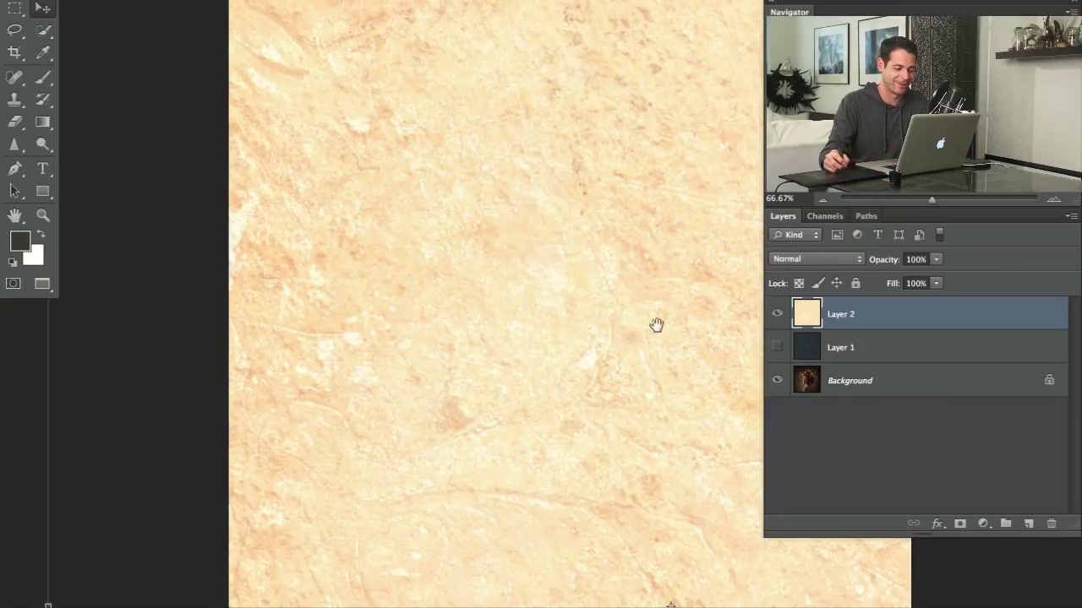
pyautogui.moveTo(654, 321); pyautogui.dragTo(547, 311)
pyautogui.hotkey('ctrl', '-')
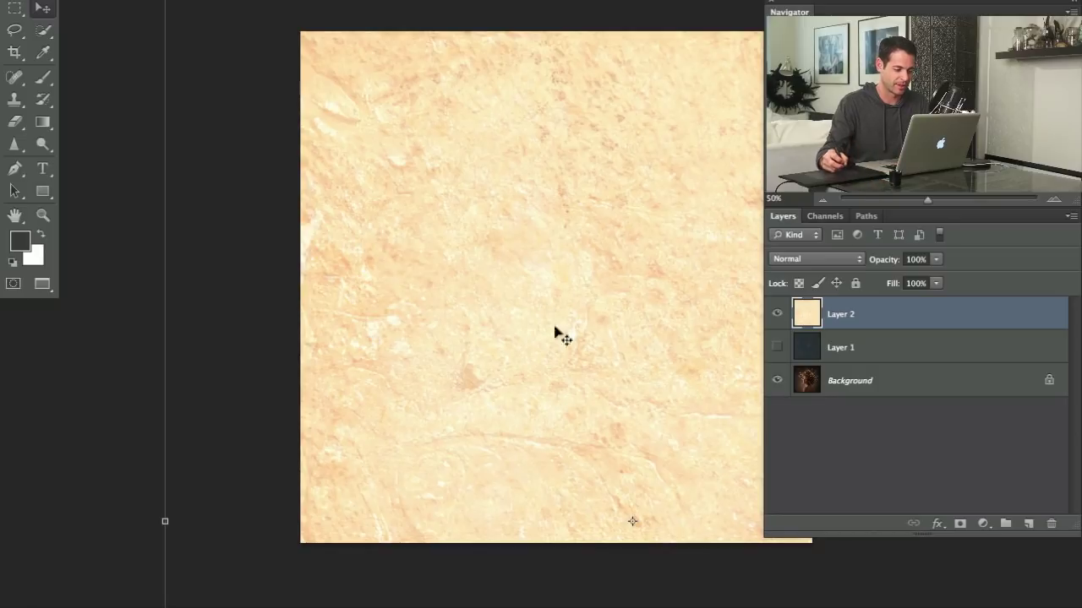
pyautogui.hscroll(5, 555, 333)
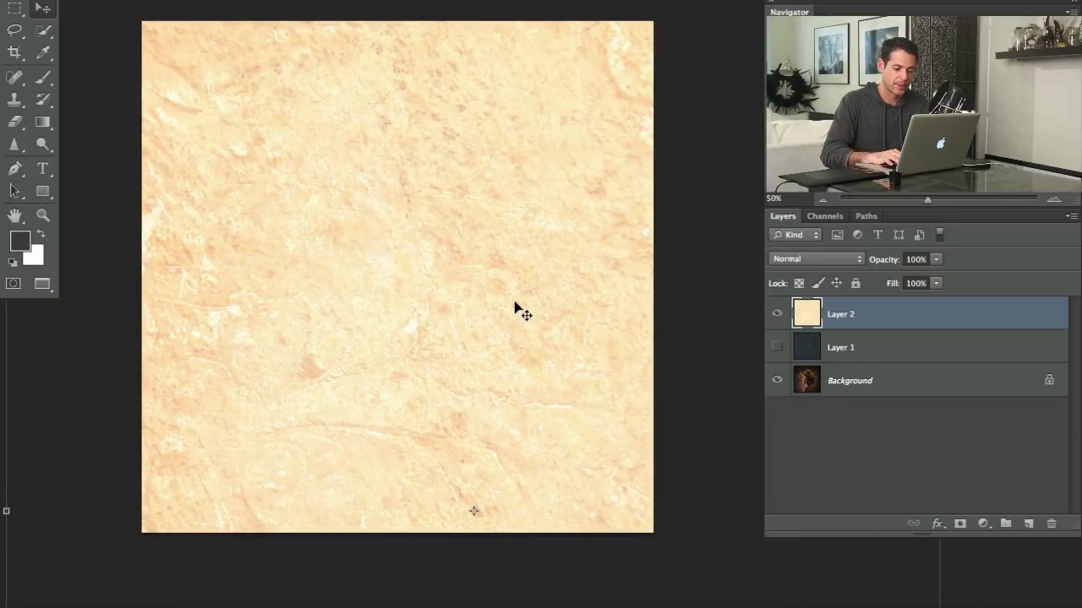
# Cycle the texture's blend modes through Darken, Multiply, Lighten, Overlay, Soft Light and Exclusion.
pyautogui.hotkey('shift', '+')
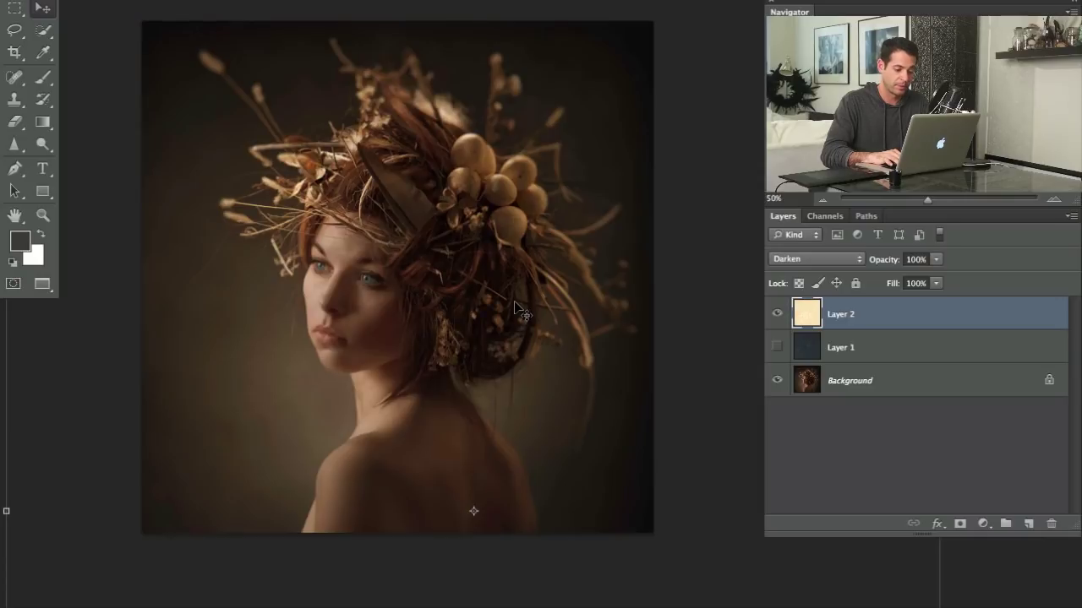
pyautogui.hotkey('shift', '+')
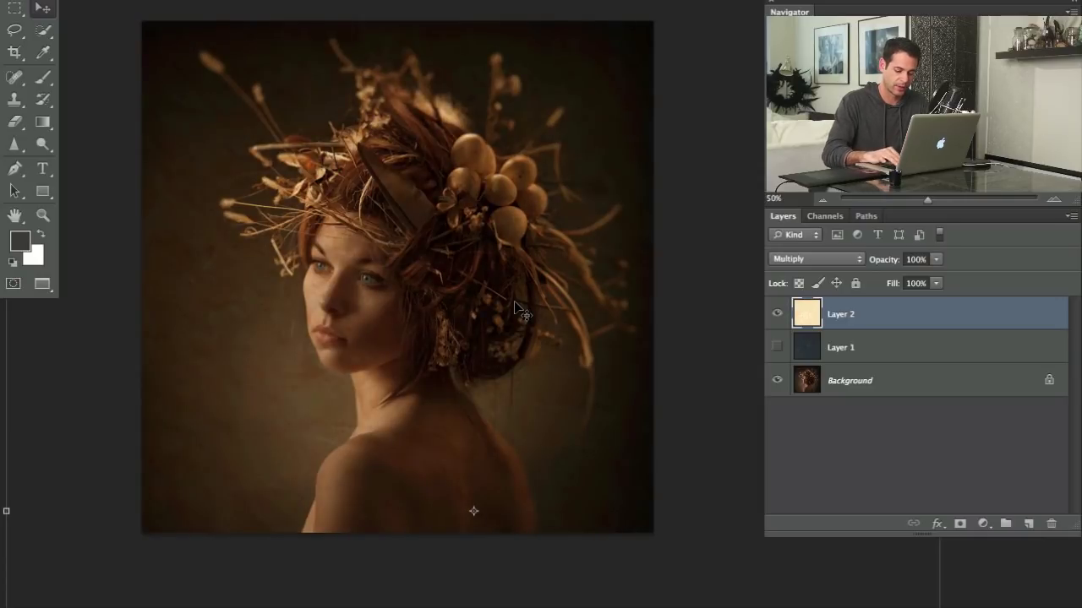
pyautogui.hotkey('shift', '+')
pyautogui.hotkey('shift', '+')
pyautogui.hotkey('shift', '+')
pyautogui.hotkey('shift', '+')
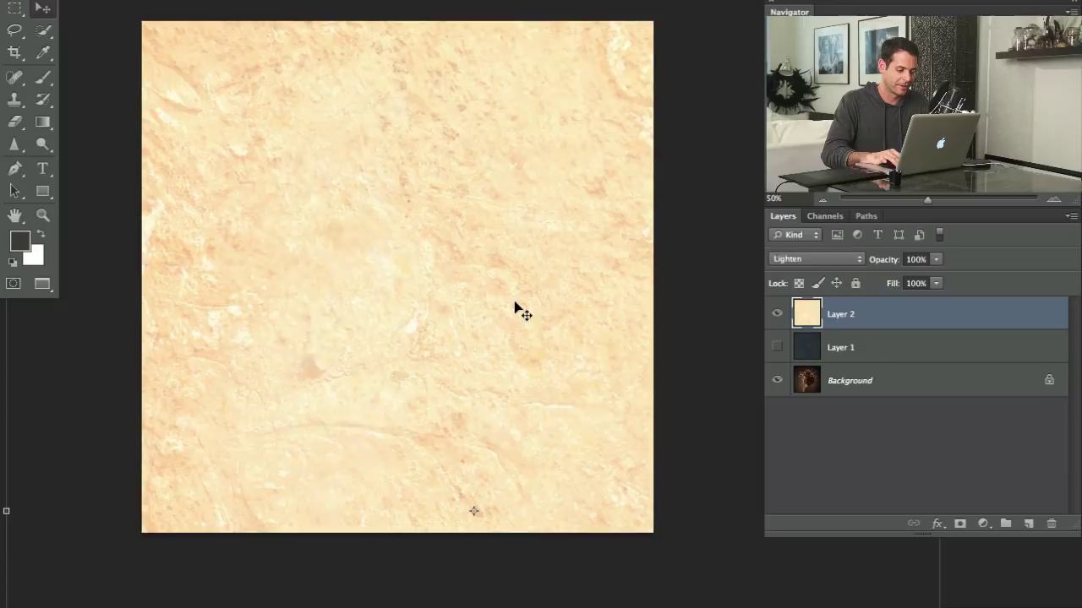
pyautogui.hotkey('shift', '+')
pyautogui.hotkey('shift', '+')
pyautogui.hotkey('shift', '+')
pyautogui.hotkey('shift', '+')
pyautogui.hotkey('shift', '+')
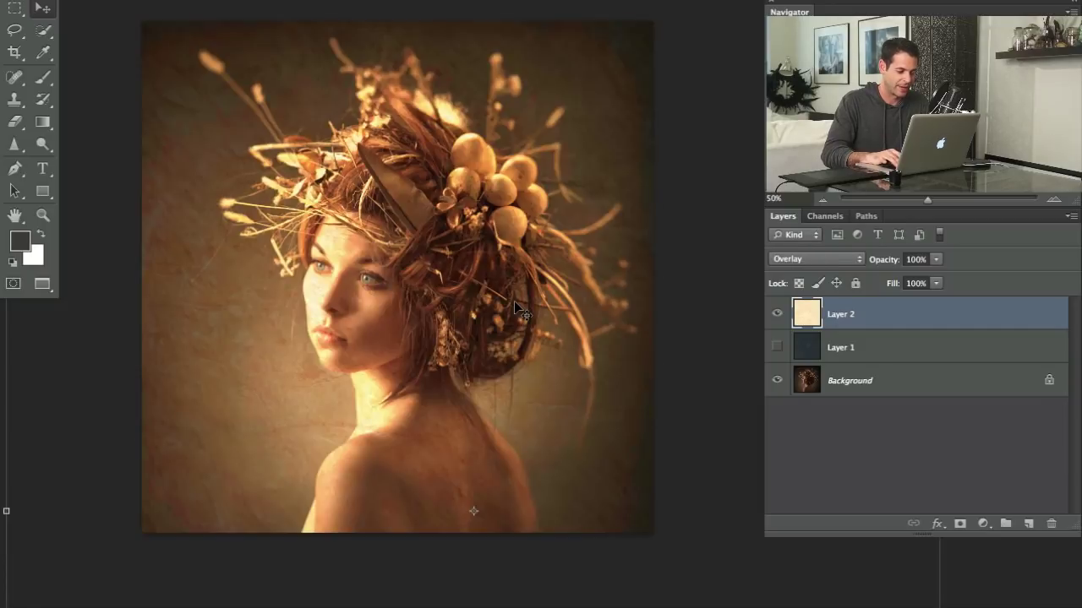
pyautogui.hotkey('shift', '+')
pyautogui.hotkey('shift', '+')
pyautogui.hotkey('shift', '-')
pyautogui.hotkey('shift', '-')
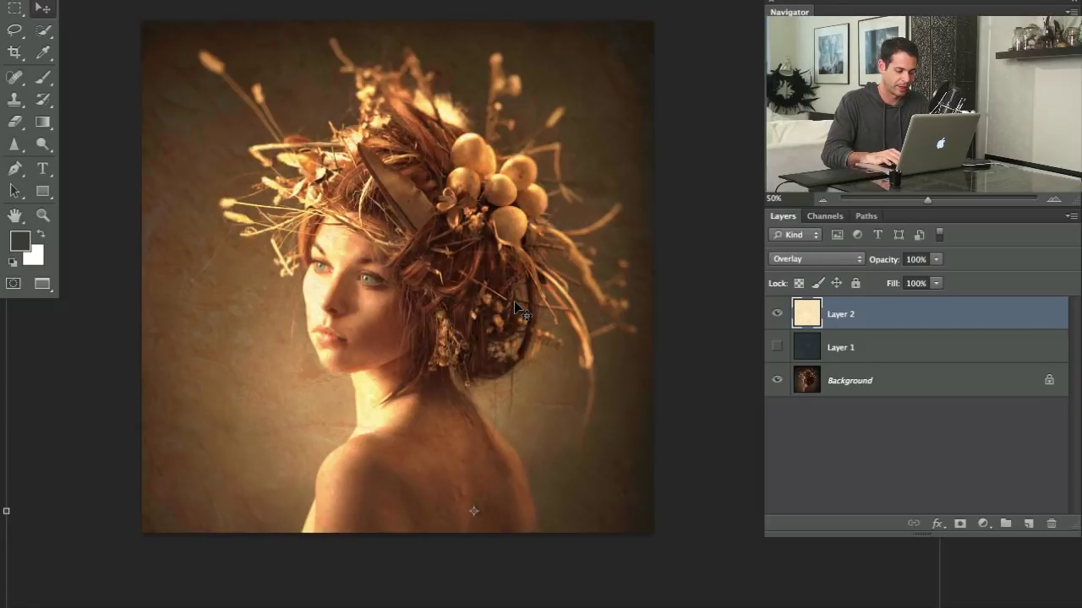
pyautogui.hotkey('shift', '+')
pyautogui.hotkey('shift', '+')
pyautogui.hotkey('shift', '+')
pyautogui.hotkey('shift', '+')
pyautogui.hotkey('shift', '+')
pyautogui.hotkey('shift', '+')
pyautogui.hotkey('shift', '+')
pyautogui.hotkey('shift', '+')
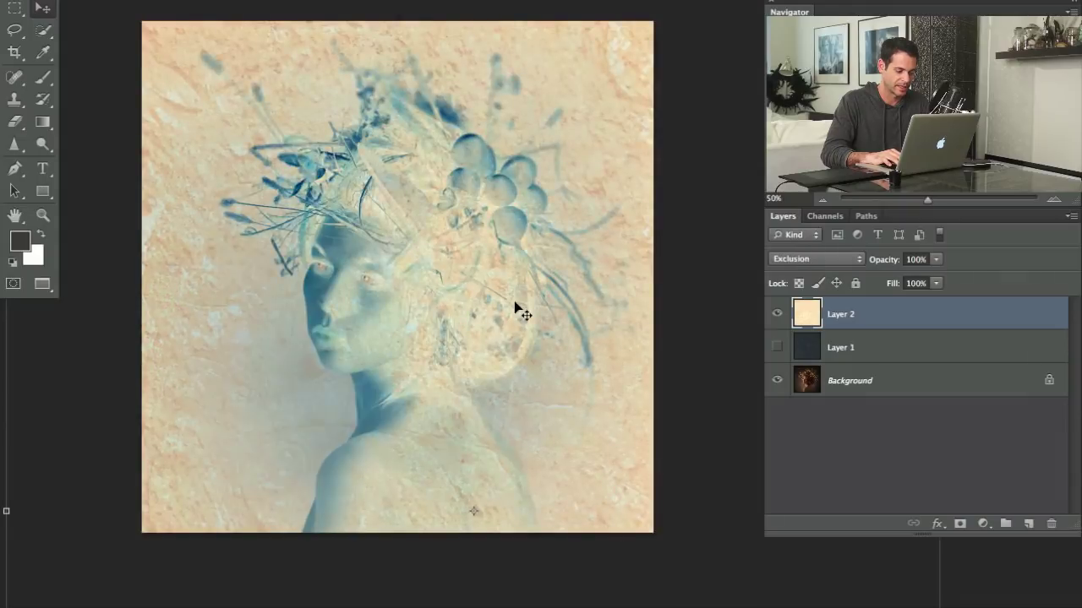
pyautogui.hotkey('shift', '+')
pyautogui.hotkey('shift', '+')
pyautogui.hotkey('shift', '+')
pyautogui.hotkey('shift', '+')
pyautogui.hotkey('shift', '+')
pyautogui.hotkey('shift', '+')
pyautogui.hotkey('shift', '+')
pyautogui.hotkey('shift', '+')
pyautogui.hotkey('shift', '+')
pyautogui.hotkey('shift', '+')
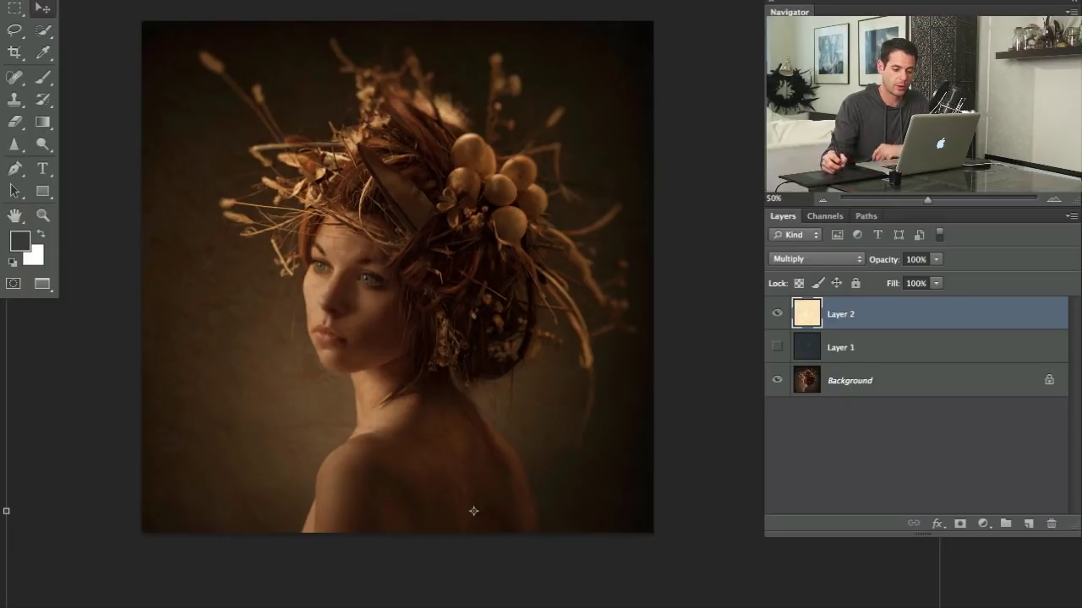
# Compare the texture at 49% opacity by toggling its visibility, then restore 100% opacity.
pyautogui.moveTo(890, 264); pyautogui.dragTo(845, 271)
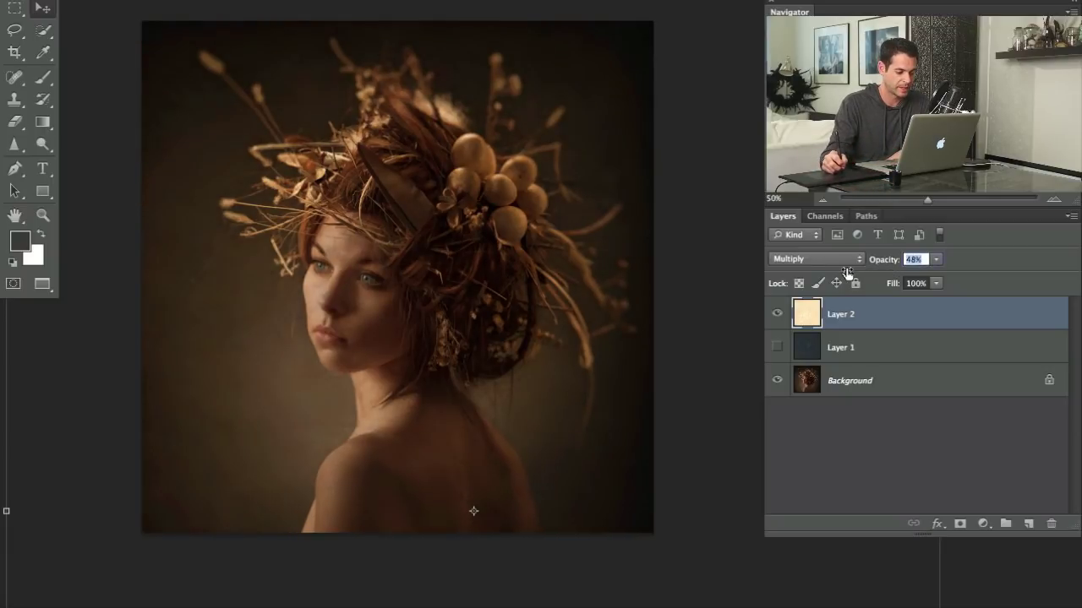
pyautogui.click(778, 314)
pyautogui.click(777, 315)
pyautogui.click(777, 314)
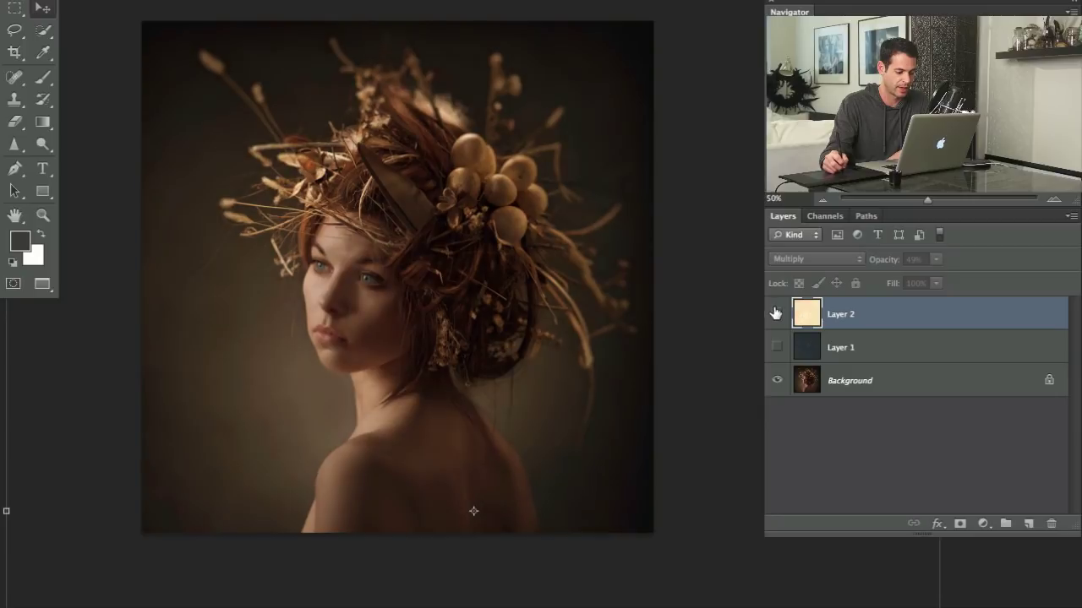
pyautogui.click(776, 314)
pyautogui.click(775, 313)
pyautogui.click(774, 314)
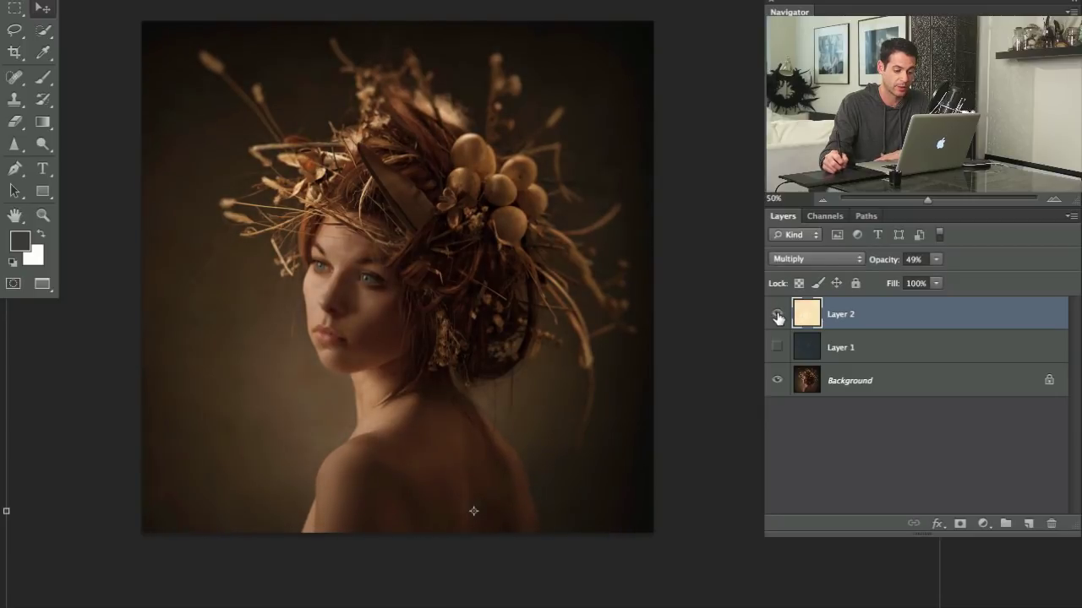
pyautogui.moveTo(888, 271); pyautogui.dragTo(961, 261)
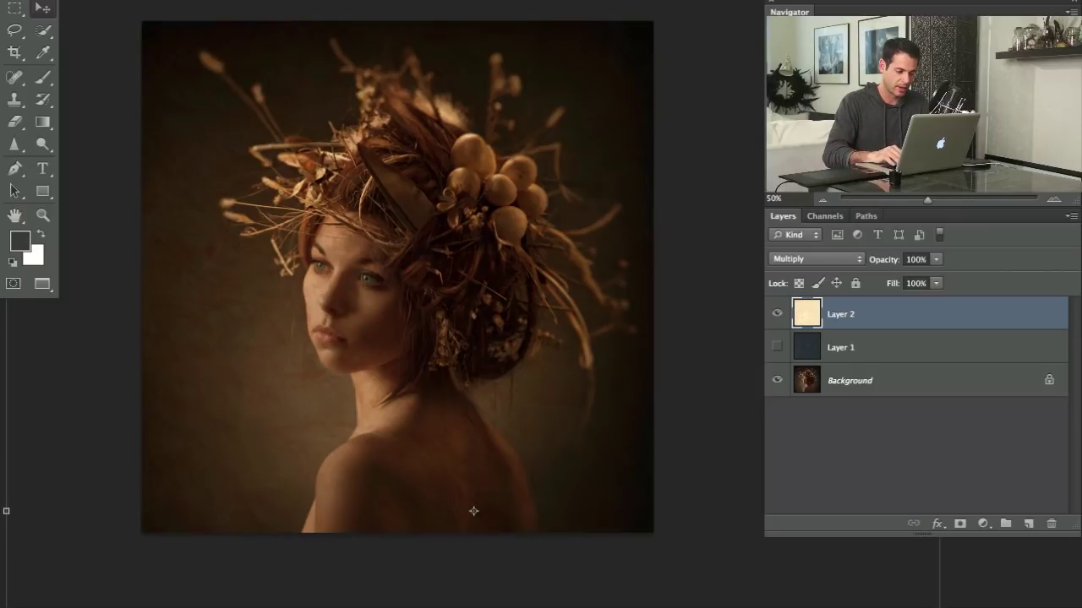
# Cycle Layer 2 through Linear Dodge (Add), Pin Light, Exclusion and Divide, then choose Normal.
pyautogui.hotkey('shift', '+')
pyautogui.hotkey('shift', '+')
pyautogui.hotkey('shift', '+')
pyautogui.hotkey('shift', '+')
pyautogui.hotkey('shift', '+')
pyautogui.hotkey('shift', '+')
pyautogui.hotkey('shift', '+')
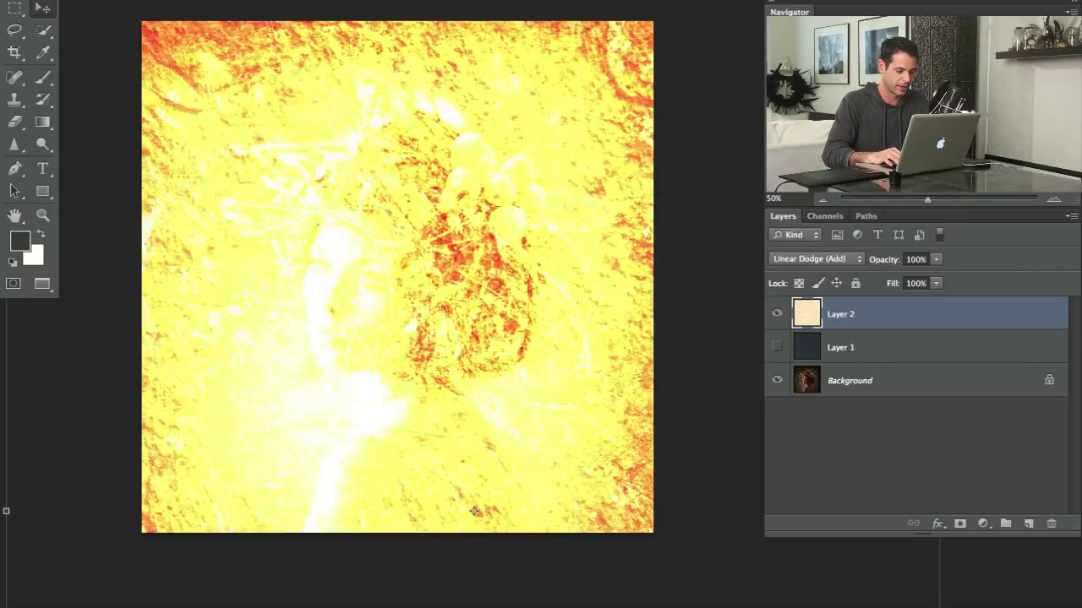
pyautogui.hotkey('shift', '+')
pyautogui.hotkey('shift', '+')
pyautogui.hotkey('shift', '+')
pyautogui.hotkey('shift', '+')
pyautogui.hotkey('shift', '+')
pyautogui.hotkey('shift', '+')
pyautogui.hotkey('shift', '+')
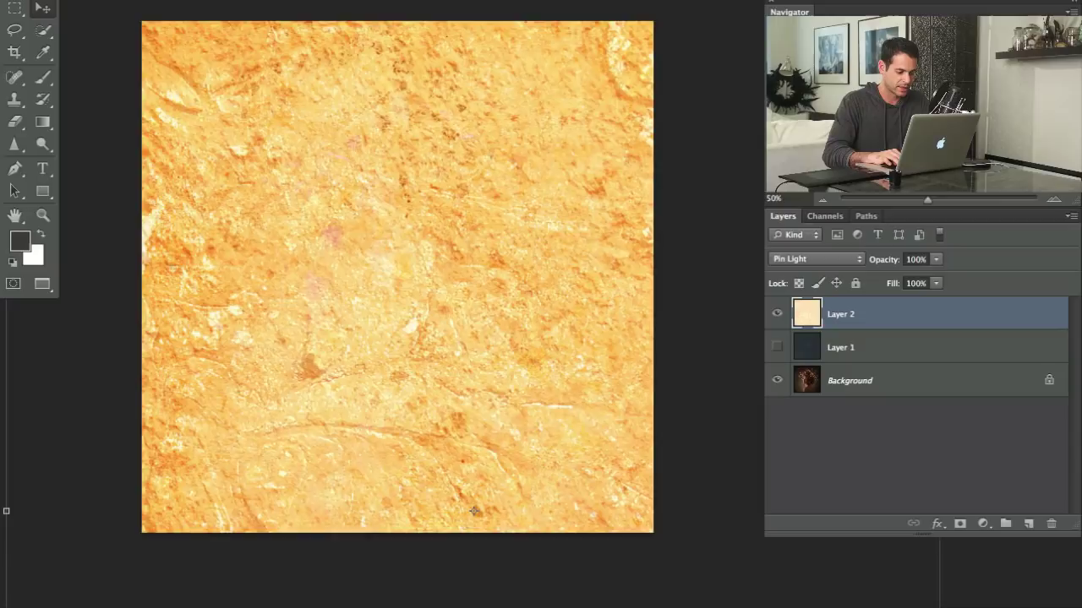
pyautogui.hotkey('shift', '+')
pyautogui.hotkey('shift', '+')
pyautogui.hotkey('shift', '+')
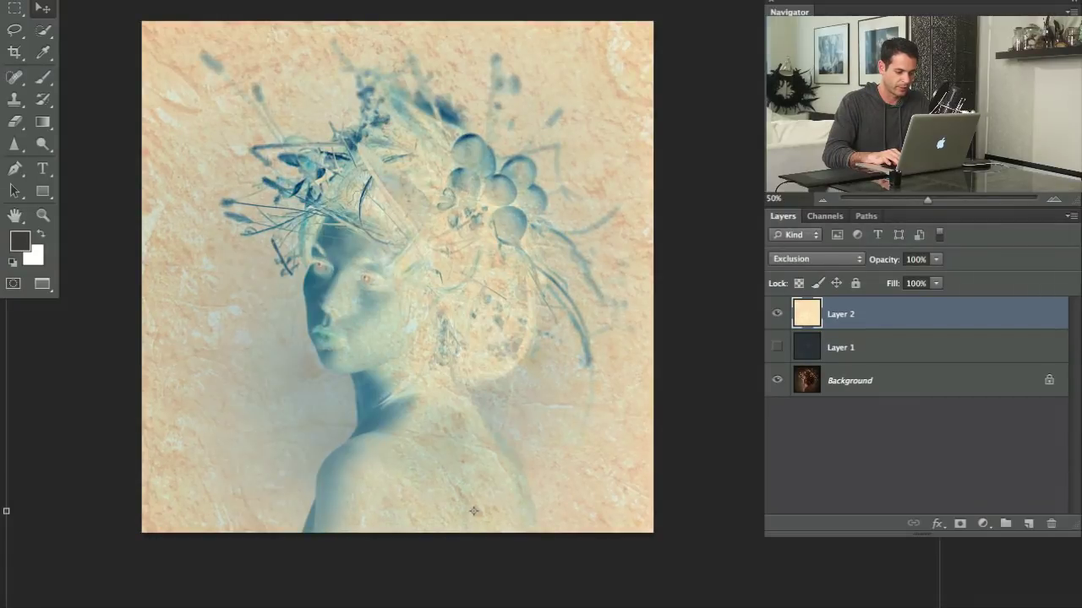
pyautogui.hotkey('shift', '+')
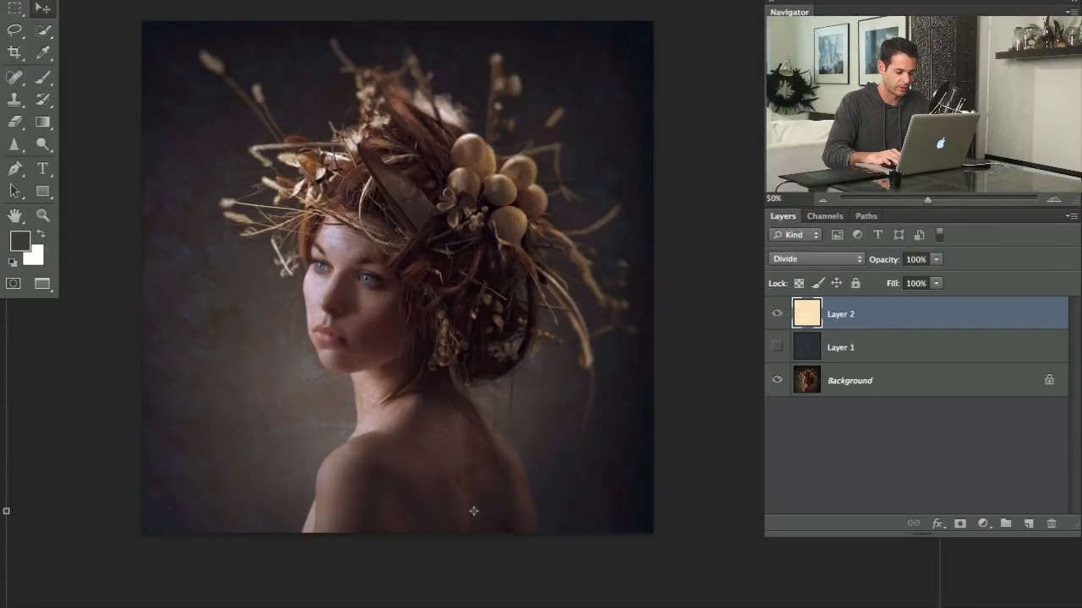
pyautogui.hotkey('shift', '-')
pyautogui.hotkey('shift', '-')
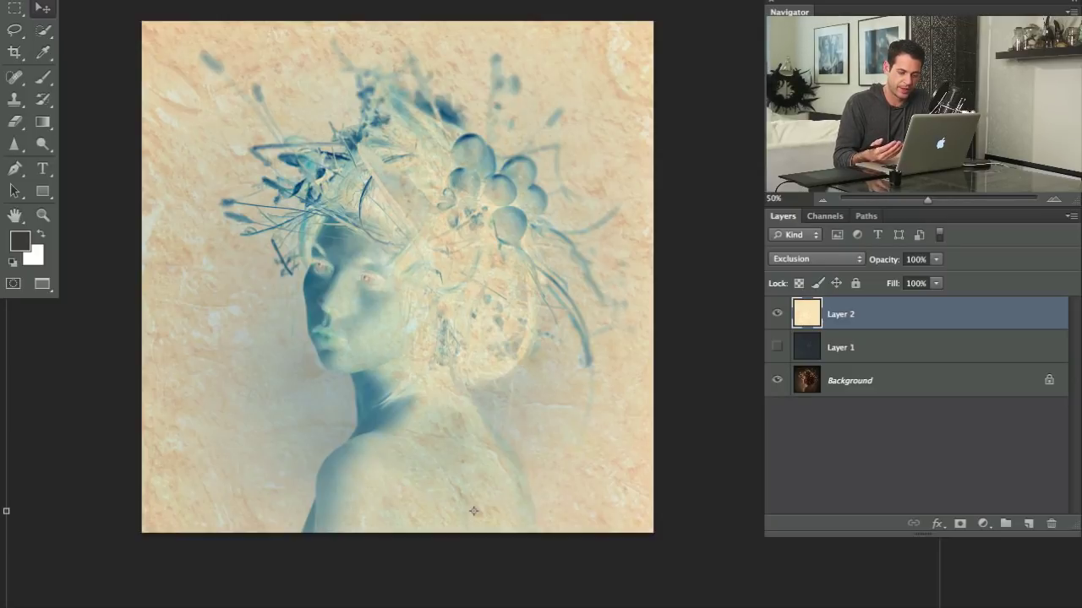
pyautogui.click(794, 257)
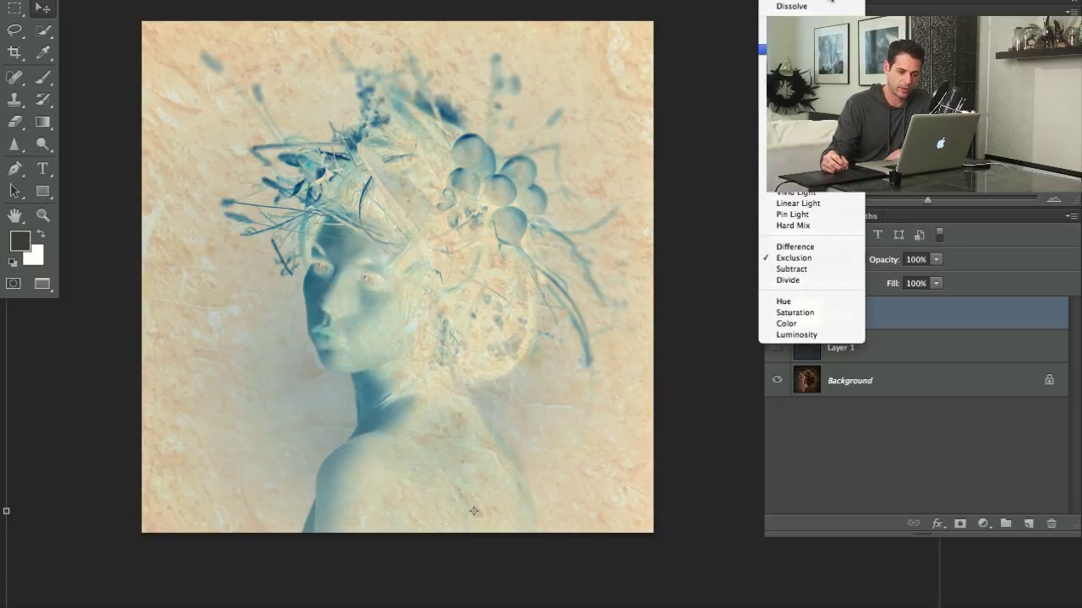
pyautogui.click(817, 2)
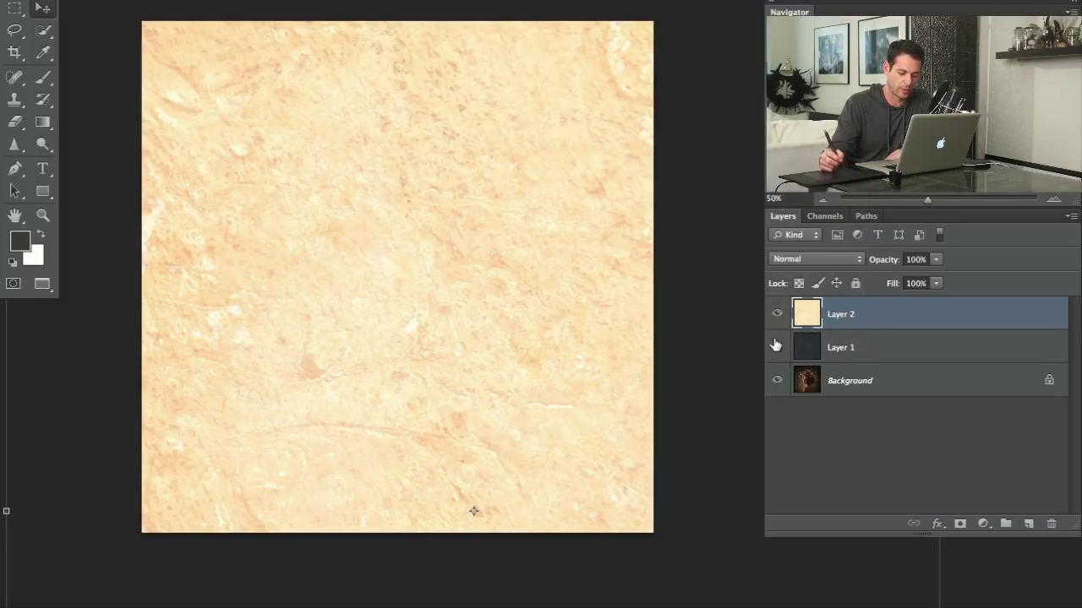
# Invert the marble texture to dark blue, try Darken, and lower its opacity to 62%.
pyautogui.hotkey('ctrl', 'i')
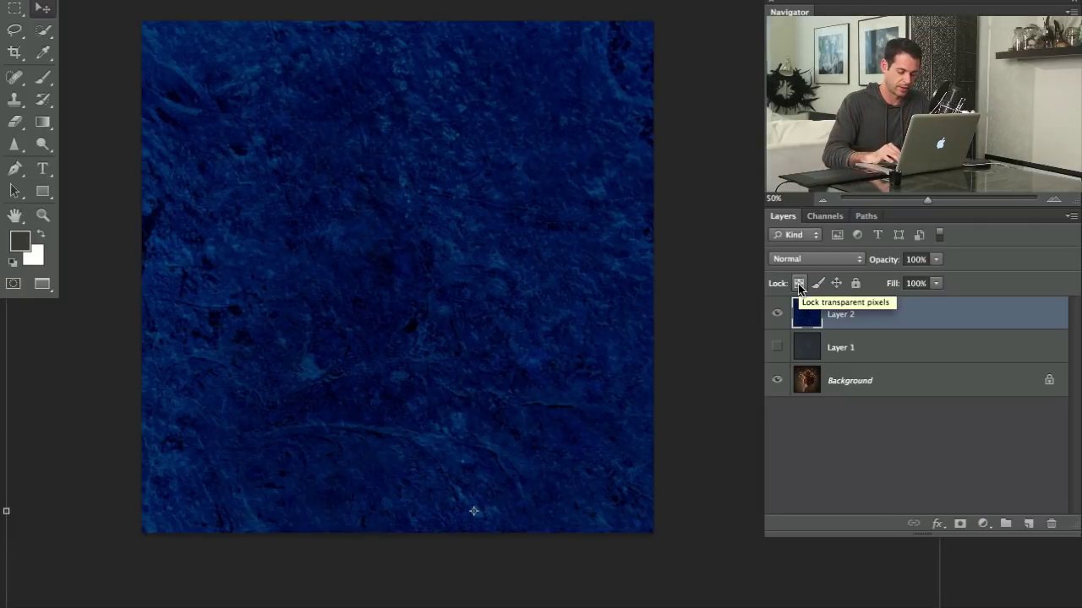
pyautogui.hotkey('shift', '=')
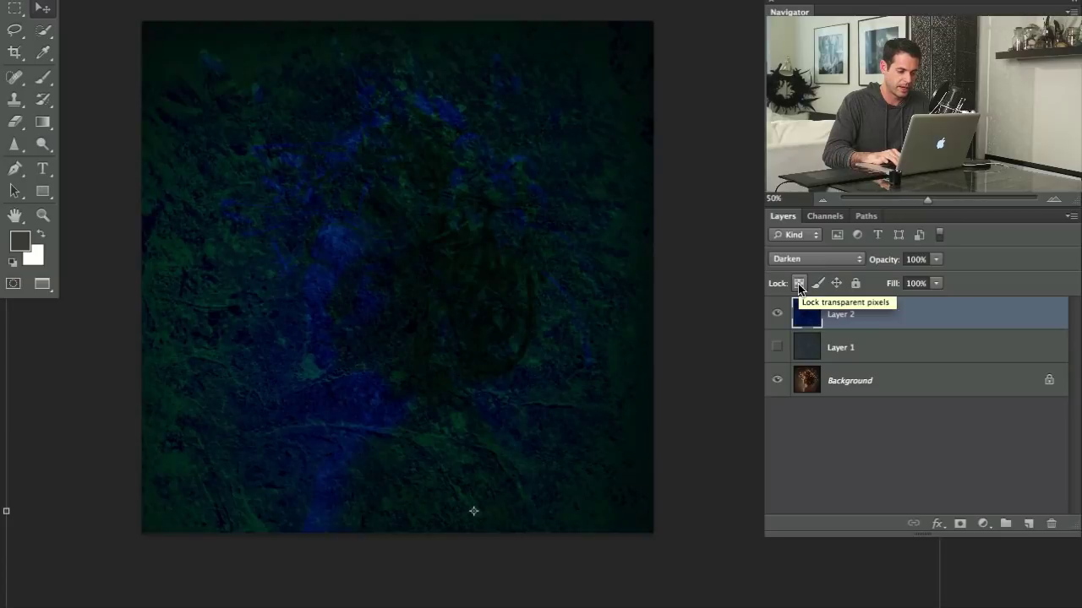
pyautogui.hotkey('shift', '=')
pyautogui.hotkey('shift', '=')
pyautogui.hotkey('shift', '=')
pyautogui.hotkey('shift', '=')
pyautogui.hotkey('shift', '=')
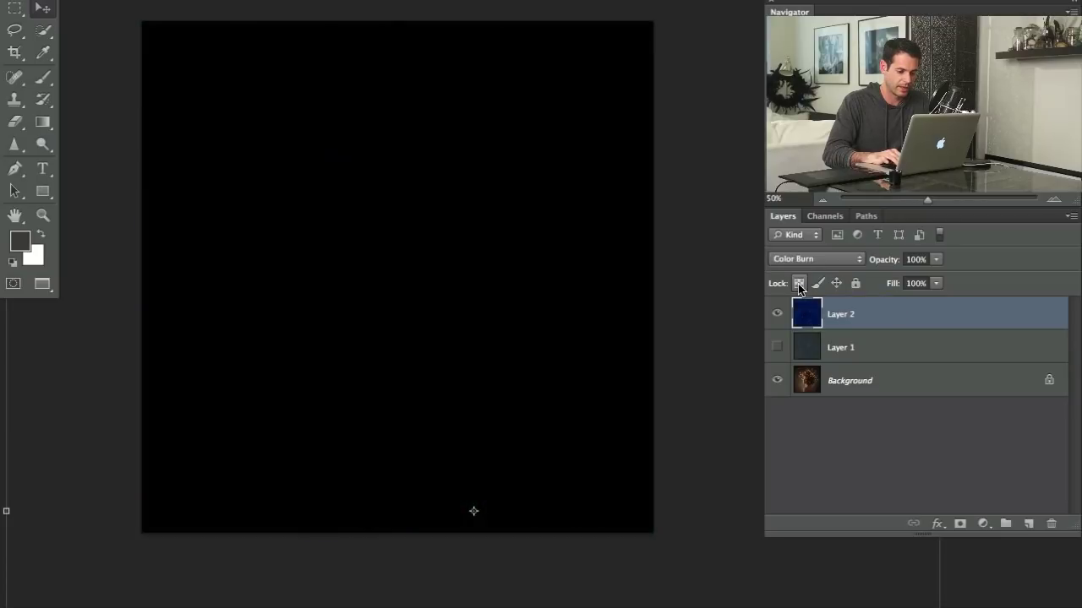
pyautogui.hotkey('shift', '=')
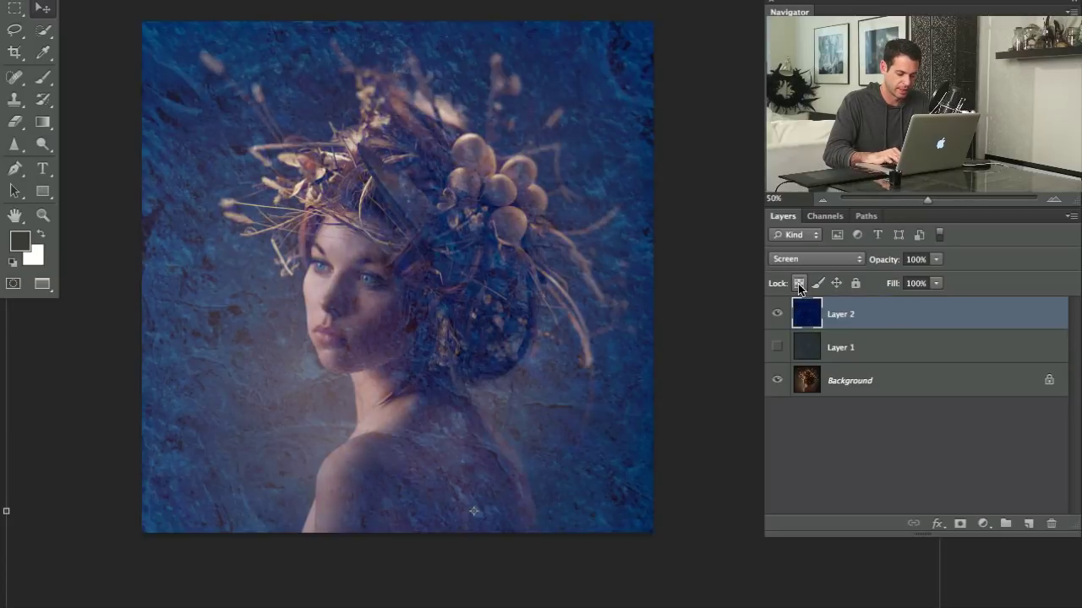
pyautogui.hotkey('ctrl', 'i')
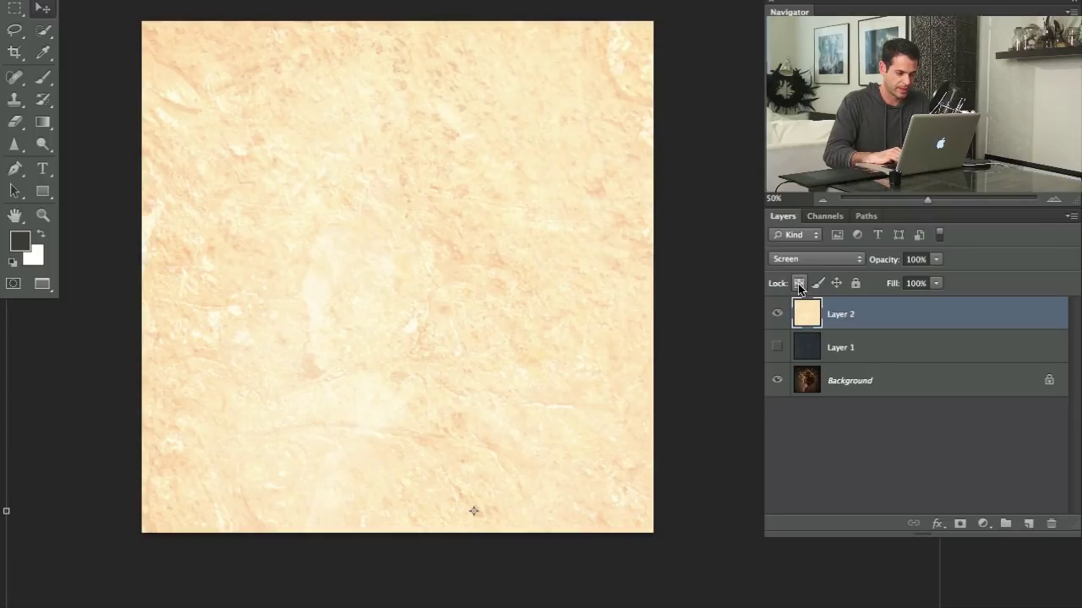
pyautogui.hotkey('ctrl', 'i')
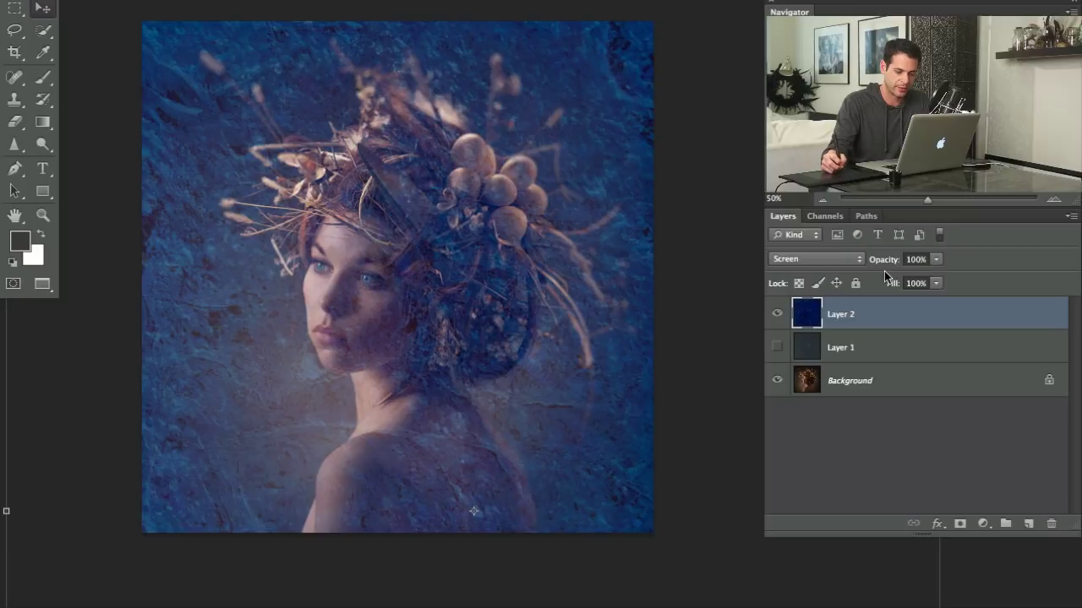
pyautogui.moveTo(886, 267)
pyautogui.mouseDown()
pyautogui.moveTo(845, 270)
pyautogui.moveTo(894, 269)
pyautogui.mouseUp()
# Cycle through Color Dodge, Hard Light, Saturation and Color Burn, invert to light beige, and set Normal.
pyautogui.hotkey('shift', '+')
pyautogui.hotkey('shift', '+')
pyautogui.hotkey('shift', '+')
pyautogui.hotkey('shift', '+')
pyautogui.hotkey('shift', '+')
pyautogui.hotkey('shift', '+')
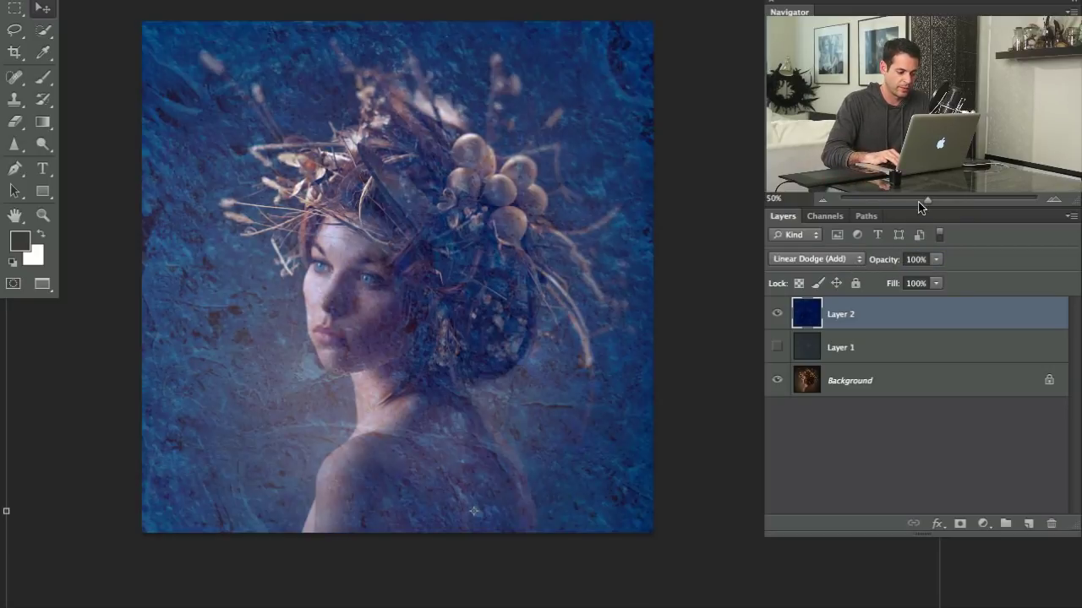
pyautogui.hotkey('shift', '+')
pyautogui.hotkey('shift', '+')
pyautogui.hotkey('shift', '+')
pyautogui.hotkey('shift', '+')
pyautogui.hotkey('shift', '+')
pyautogui.hotkey('shift', '+')
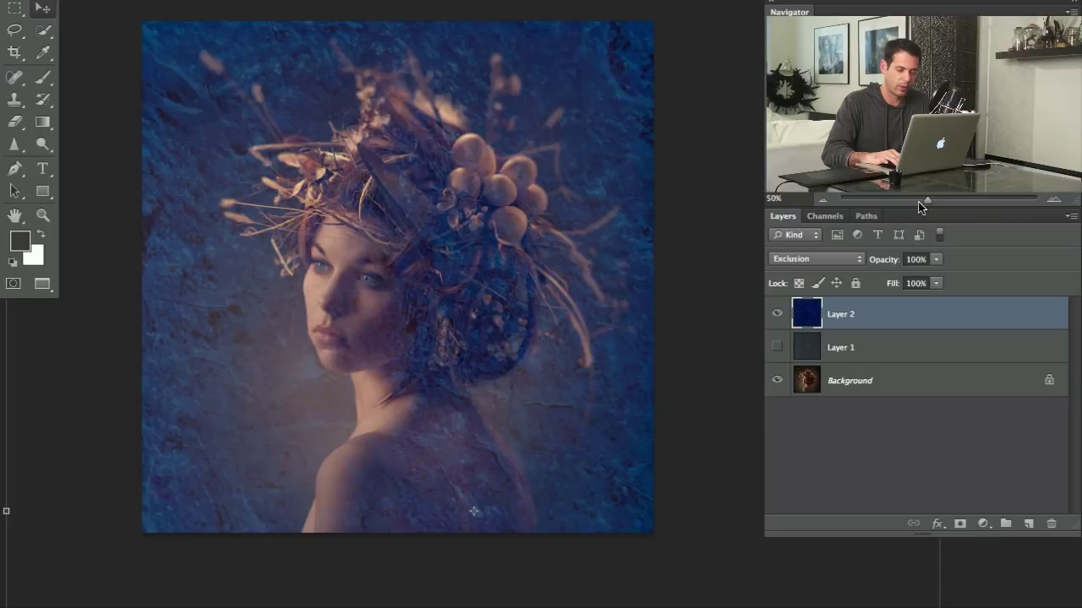
pyautogui.hotkey('shift', '+')
pyautogui.hotkey('shift', '+')
pyautogui.hotkey('shift', '+')
pyautogui.hotkey('shift', '+')
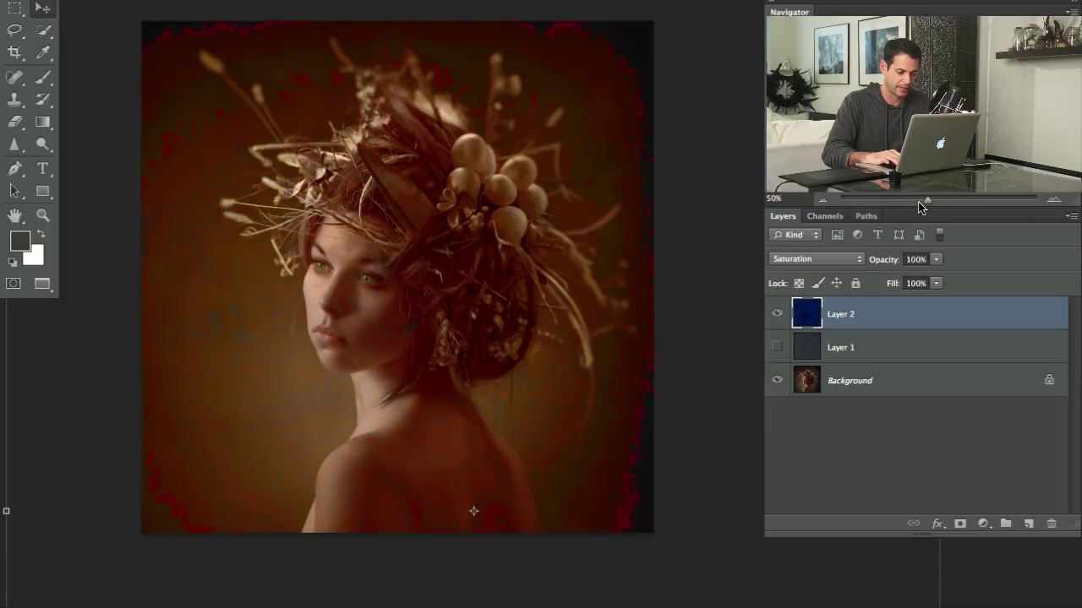
pyautogui.hotkey('shift', '+')
pyautogui.hotkey('shift', '+')
pyautogui.hotkey('shift', '+')
pyautogui.hotkey('shift', '+')
pyautogui.hotkey('shift', '+')
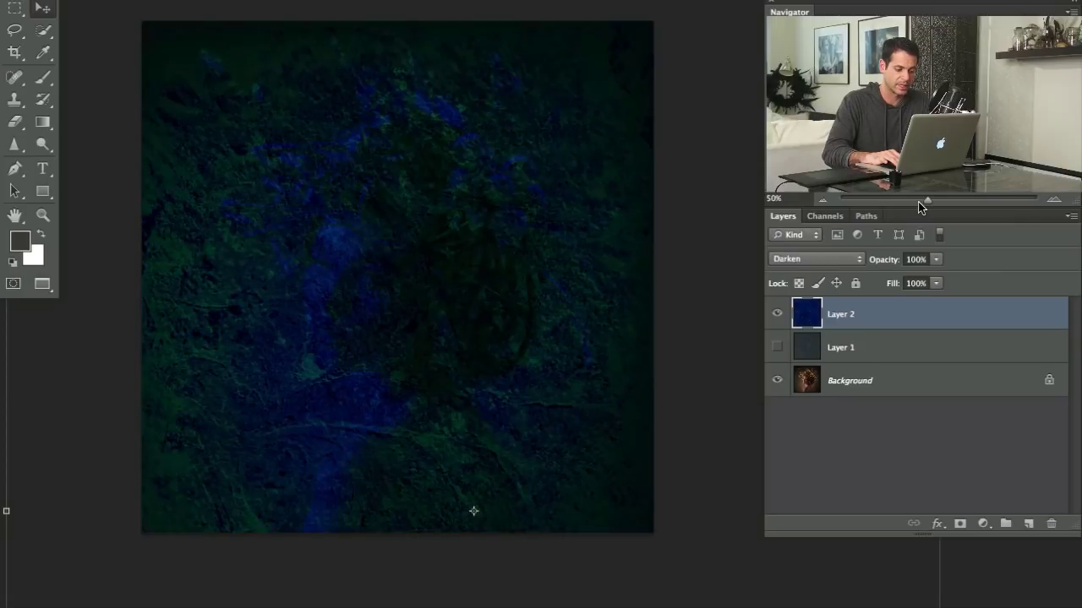
pyautogui.hotkey('shift', '+')
pyautogui.hotkey('shift', '+')
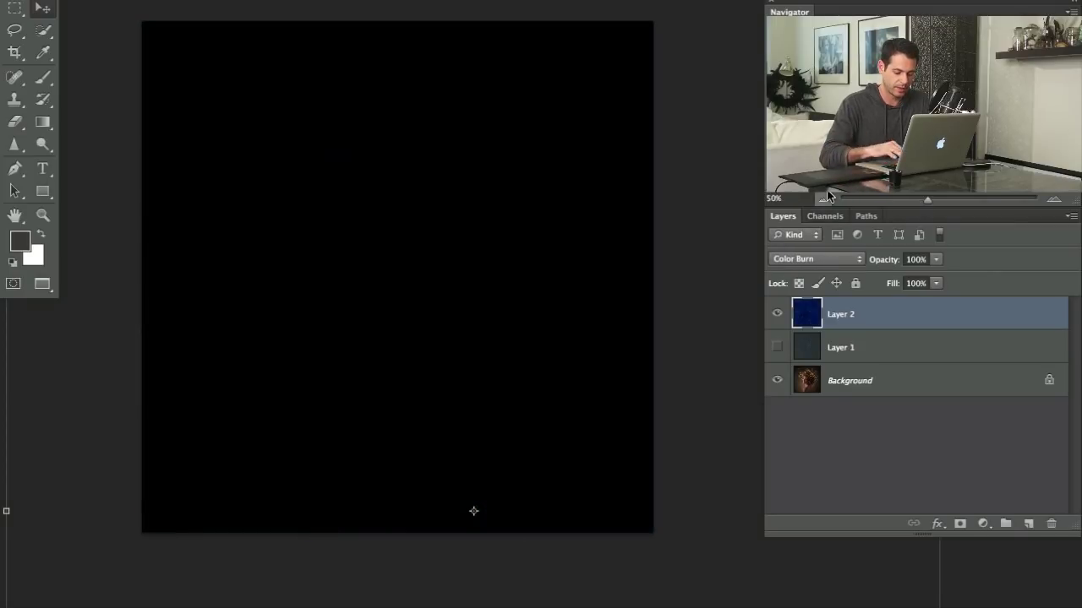
pyautogui.hotkey('ctrl', 'i')
pyautogui.click(807, 259)
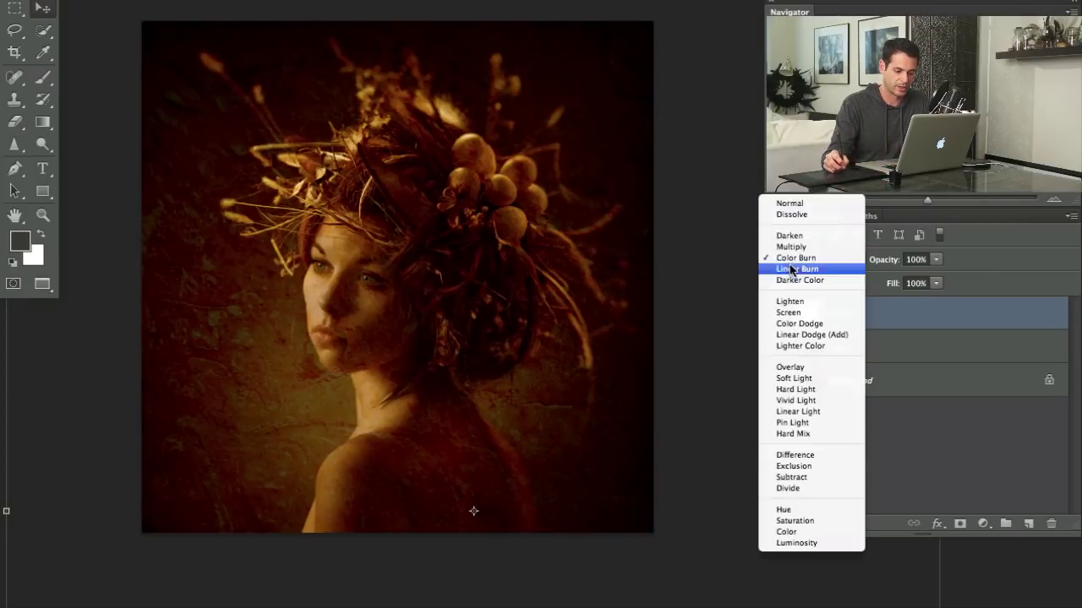
pyautogui.click(792, 204)
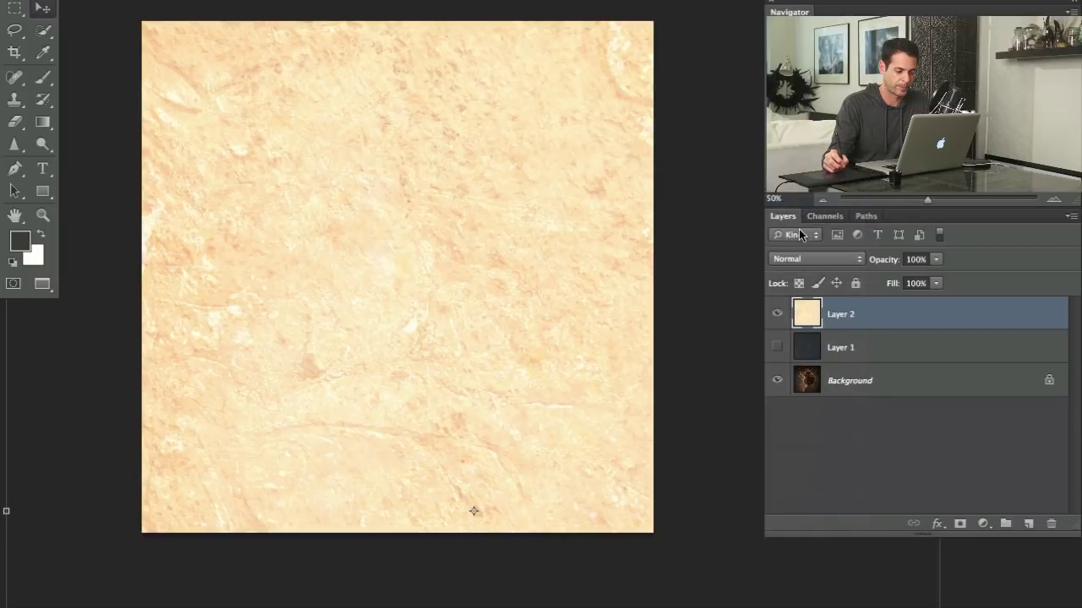
# Hide Layer 2, show and select Layer 1, and blend its speckle texture in Screen.
pyautogui.click(777, 314)
pyautogui.click(777, 346)
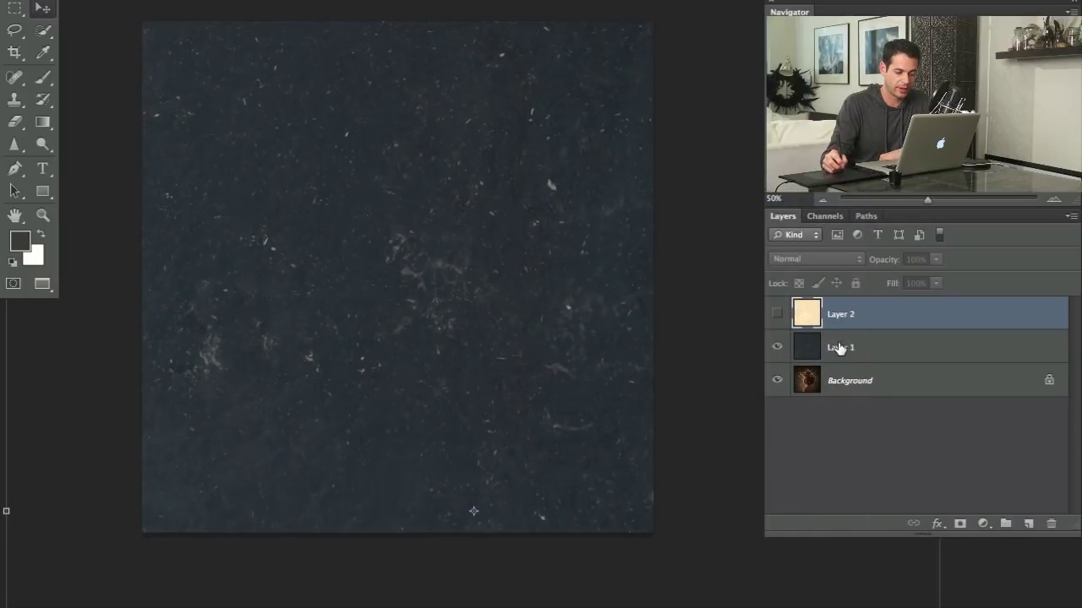
pyautogui.click(836, 347)
pyautogui.click(809, 258)
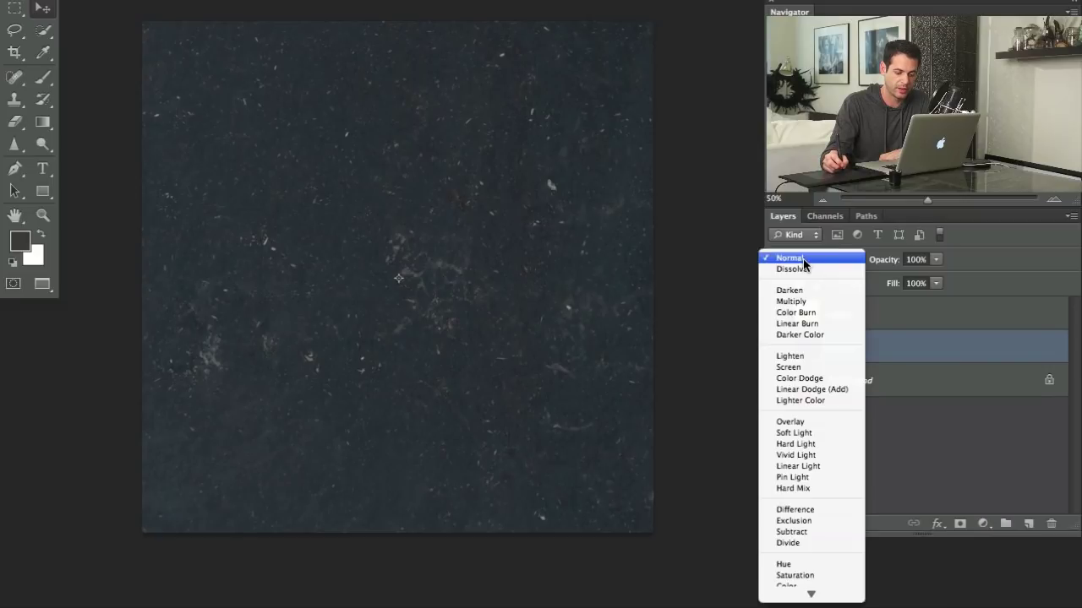
pyautogui.click(811, 368)
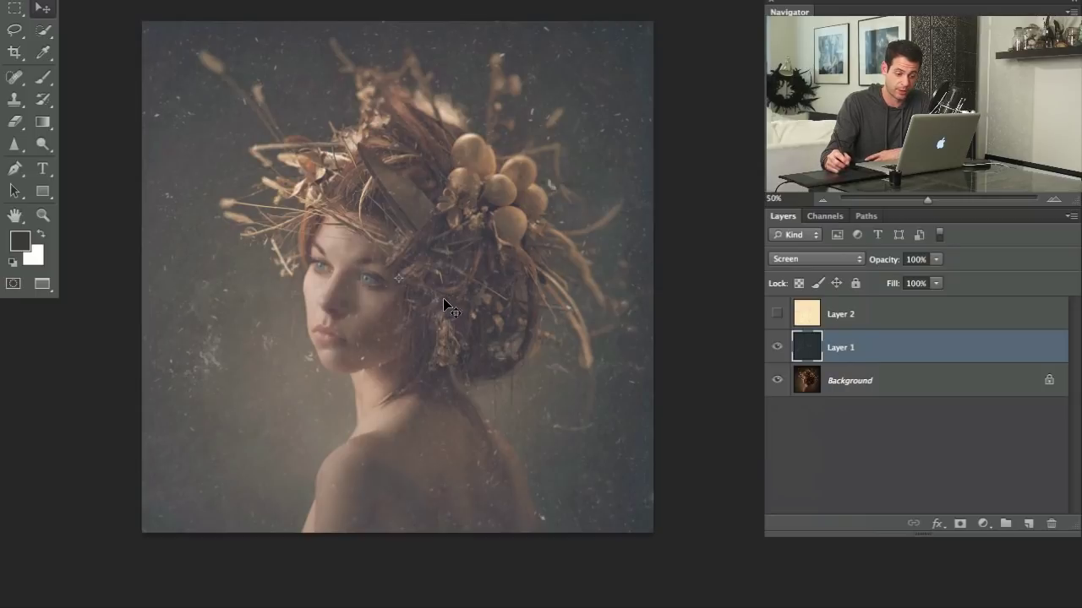
pyautogui.moveTo(520, 363); pyautogui.dragTo(487, 328)
# Try Lighten on Layer 1, return it to Screen, and reposition the speckle texture.
pyautogui.click(798, 255)
pyautogui.click(797, 247)
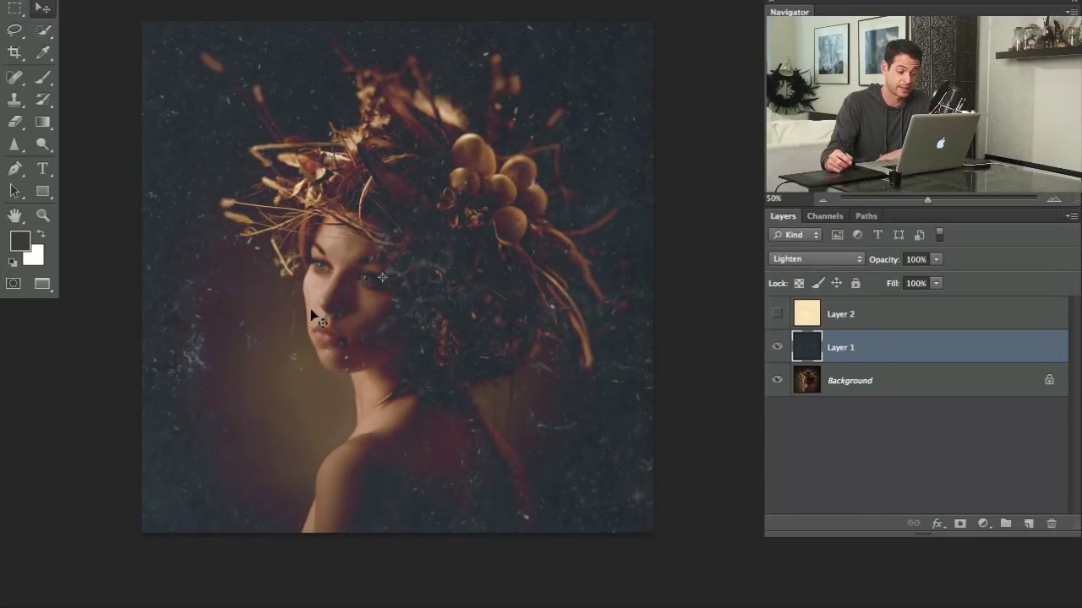
pyautogui.click(803, 258)
pyautogui.click(799, 268)
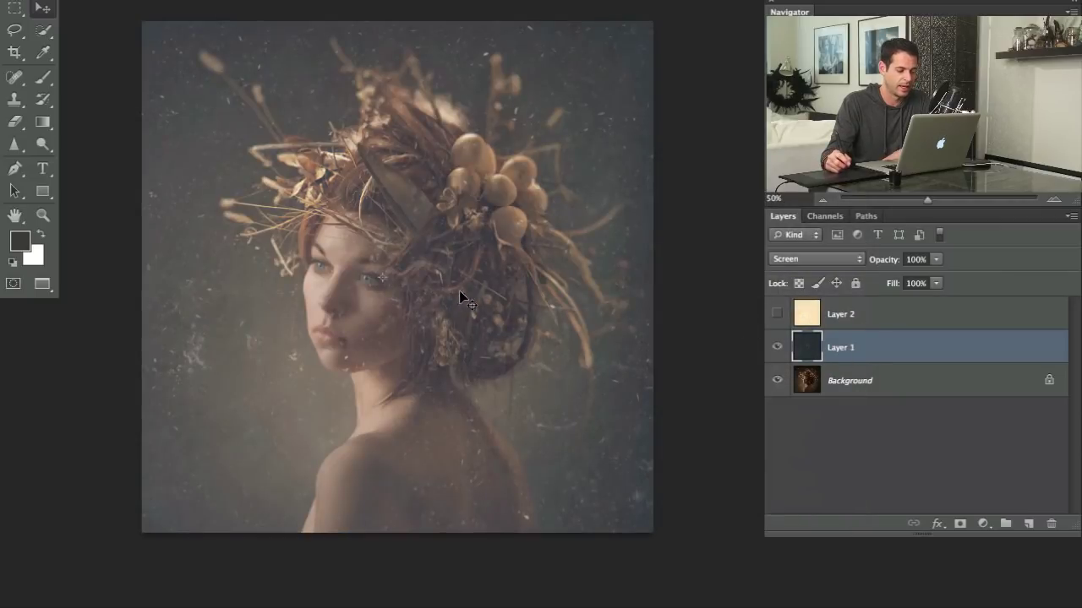
pyautogui.moveTo(459, 291)
pyautogui.mouseDown()
pyautogui.moveTo(465, 301)
pyautogui.moveTo(466, 284)
pyautogui.mouseUp()
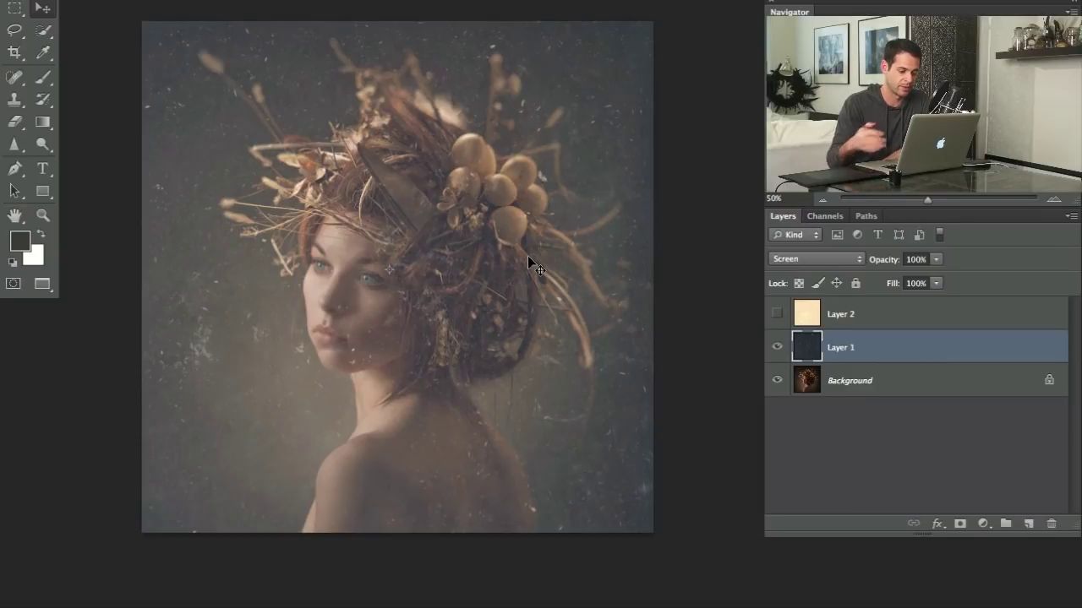
pyautogui.moveTo(487, 315); pyautogui.dragTo(501, 281)
# Try Darken and Multiply on Layer 1, toggling its visibility to compare the effect.
pyautogui.click(812, 259)
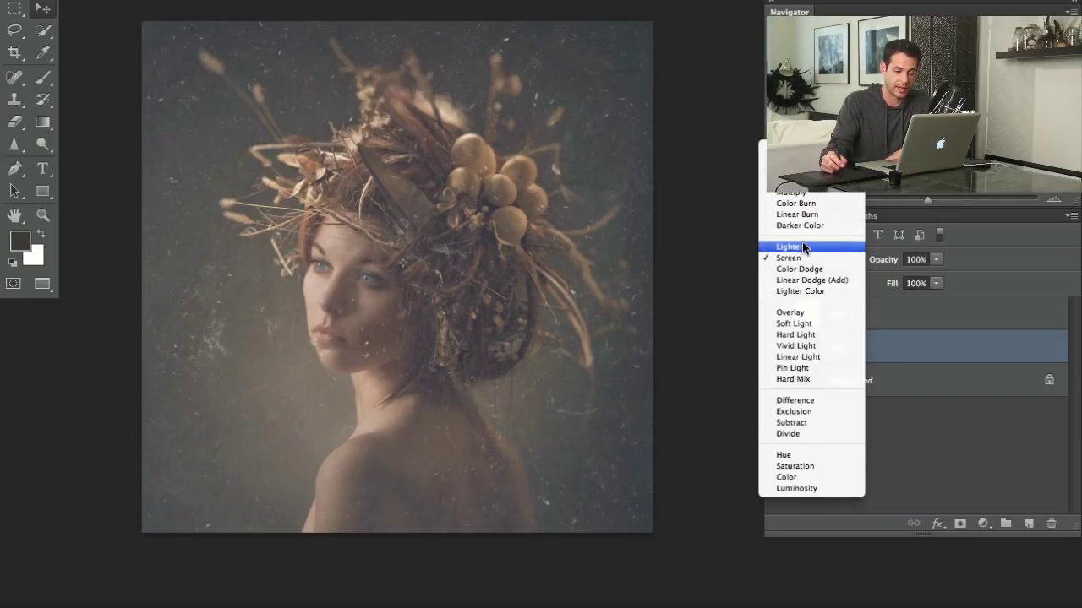
pyautogui.click(790, 181)
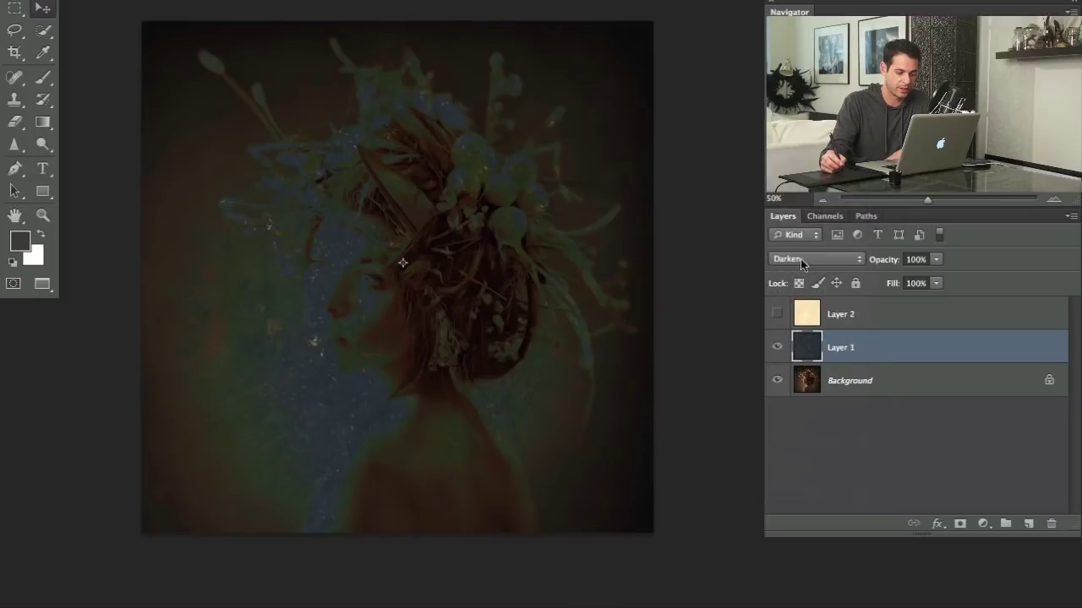
pyautogui.click(795, 260)
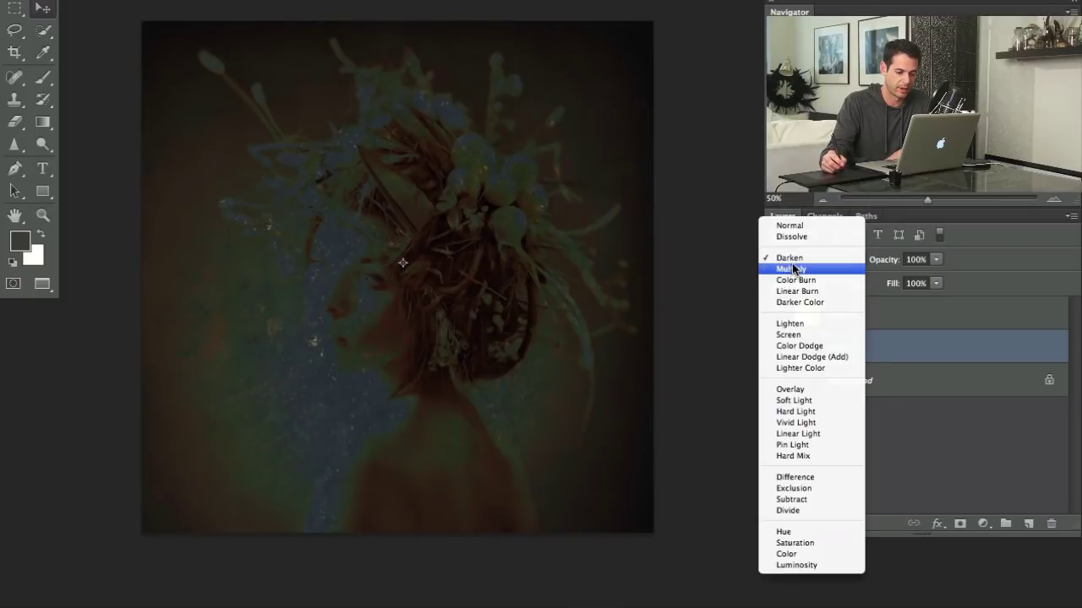
pyautogui.click(825, 271)
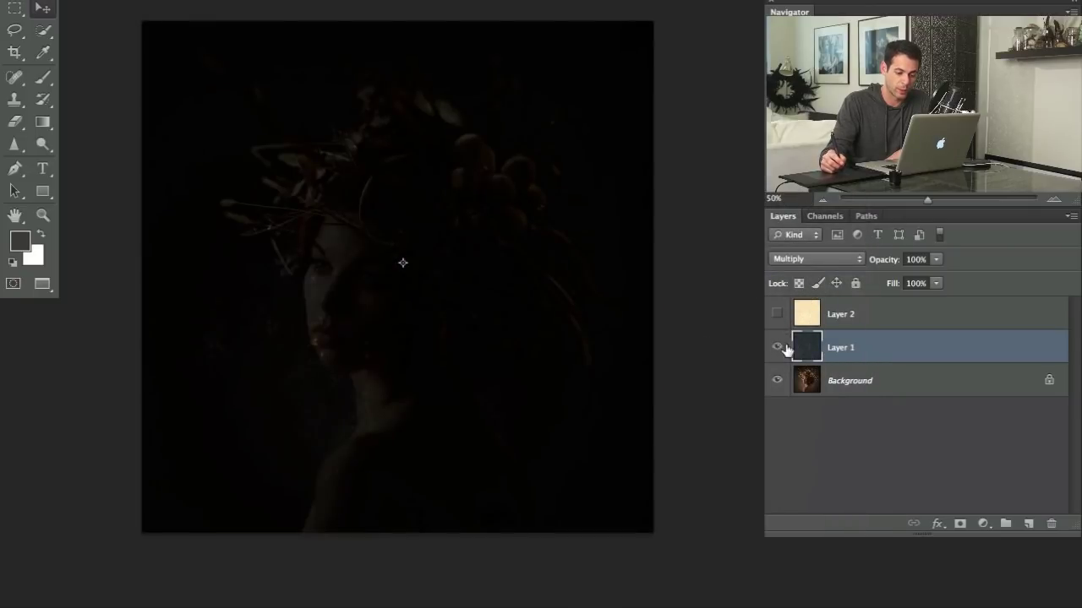
pyautogui.click(777, 348)
pyautogui.click(777, 348)
# Compare Soft Light and Overlay on Layer 1, shifting the texture, and keep Soft Light.
pyautogui.click(791, 258)
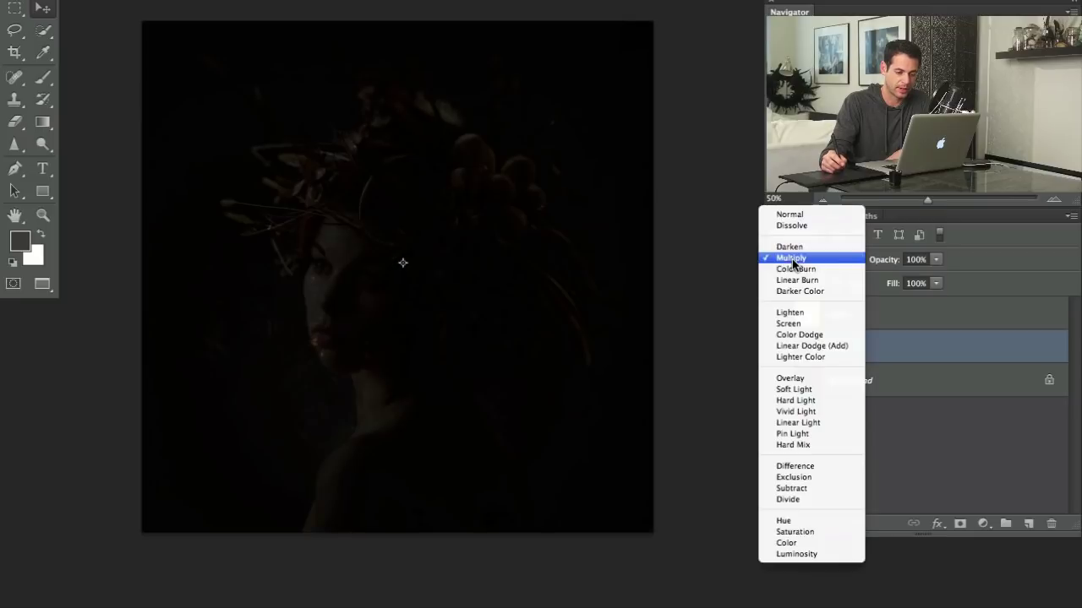
pyautogui.click(792, 389)
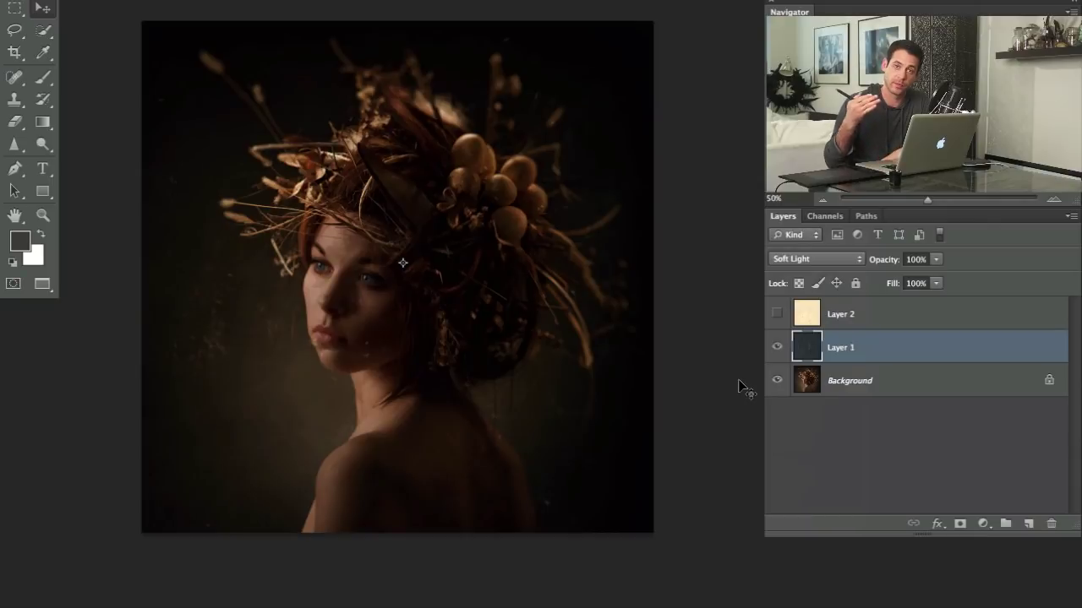
pyautogui.moveTo(305, 296); pyautogui.dragTo(333, 425)
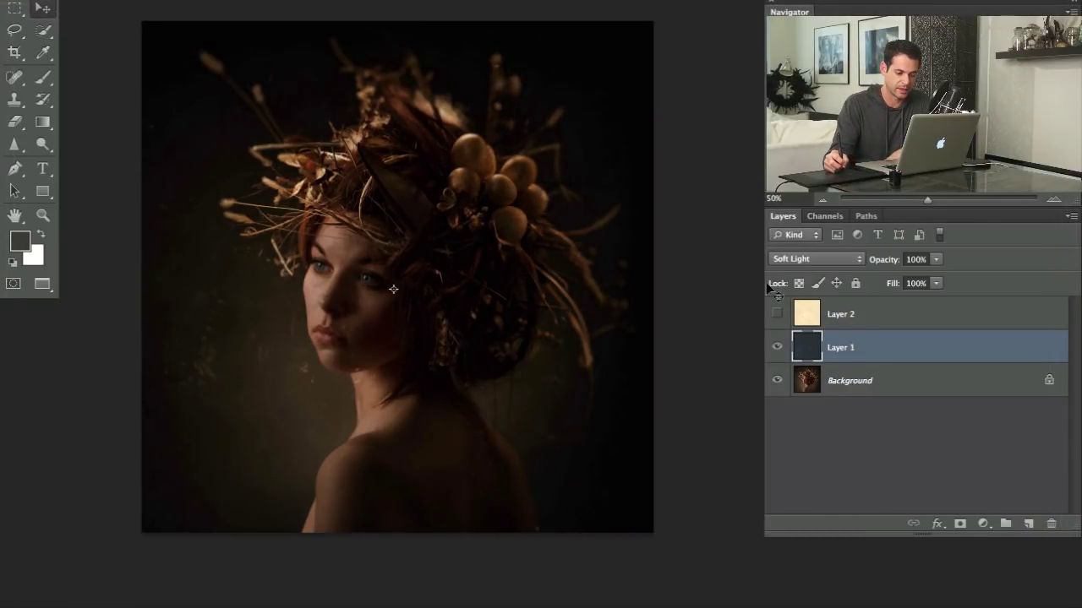
pyautogui.click(801, 261)
pyautogui.click(790, 247)
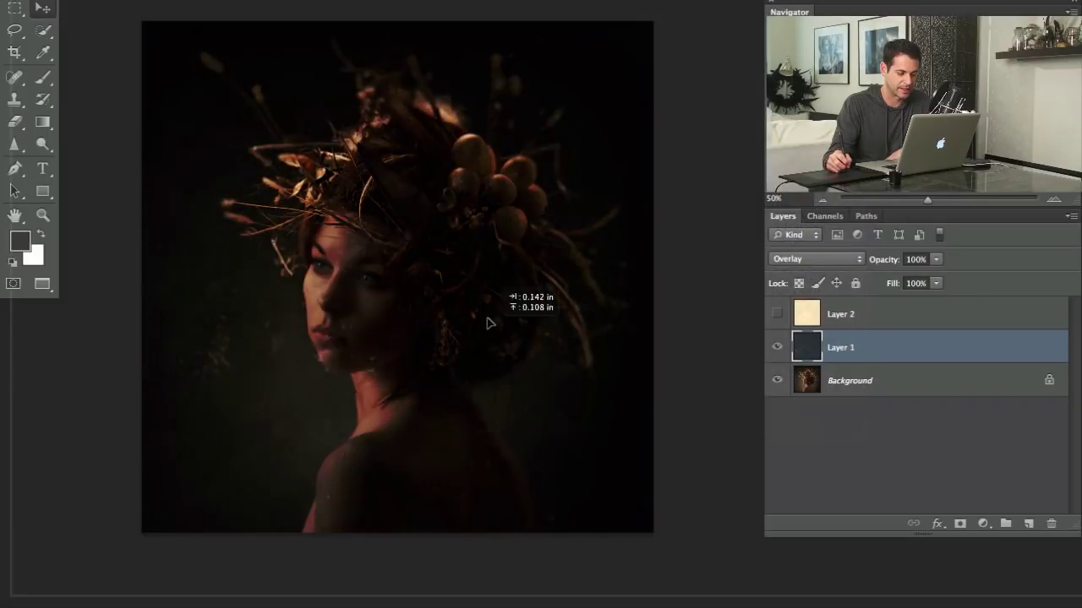
pyautogui.click(799, 262)
pyautogui.click(797, 269)
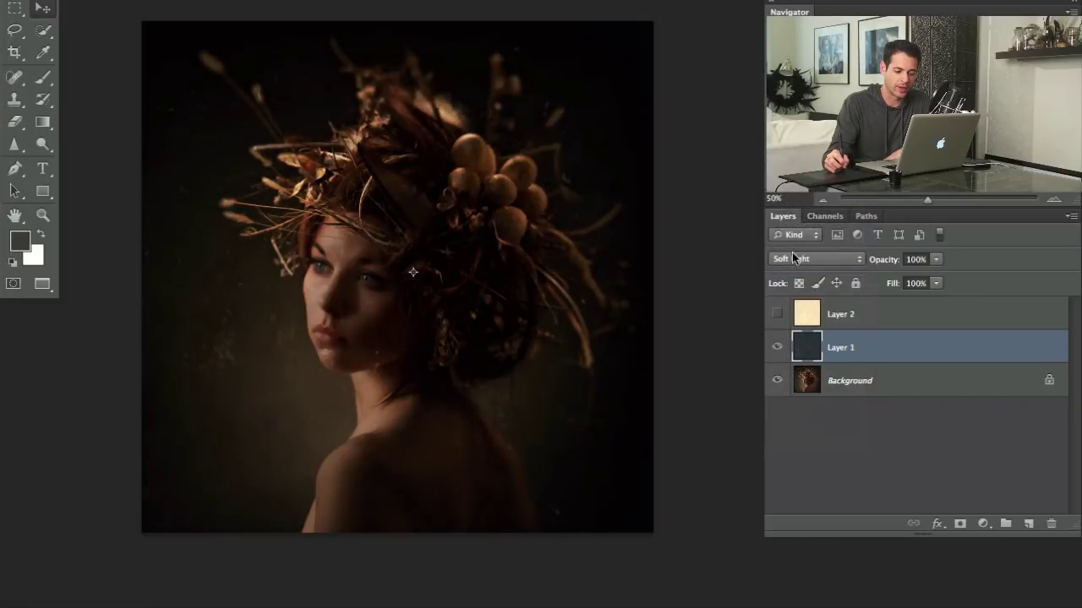
pyautogui.click(793, 256)
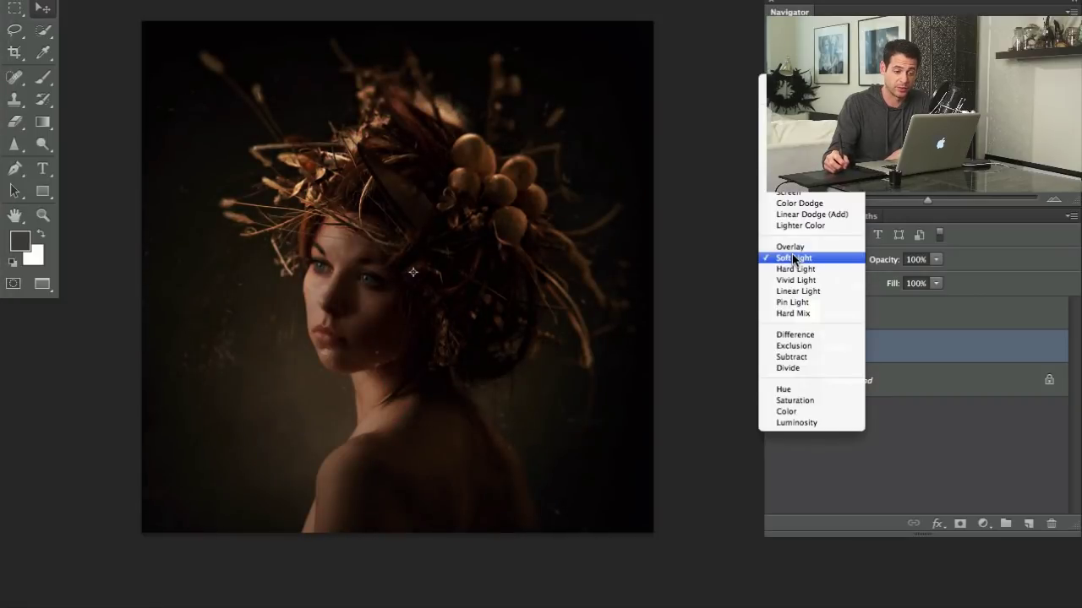
pyautogui.click(793, 257)
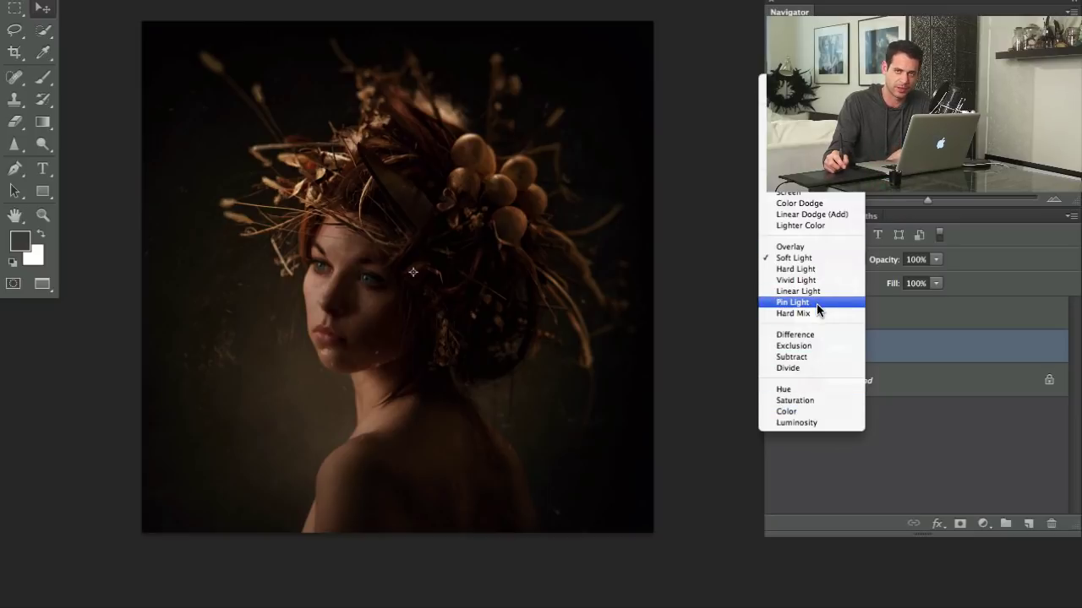
pyautogui.click(910, 354)
pyautogui.click(793, 258)
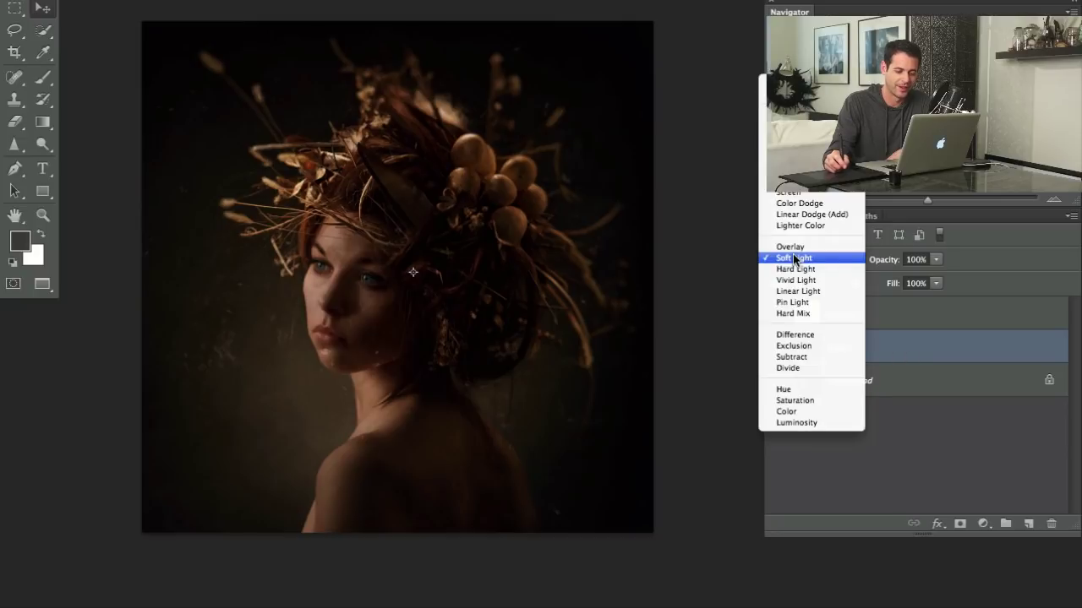
pyautogui.click(793, 258)
# Try Normal and Multiply, then set Layer 1's speckle texture to Screen and nudge it.
pyautogui.hotkey('shift', 'alt', 'n')
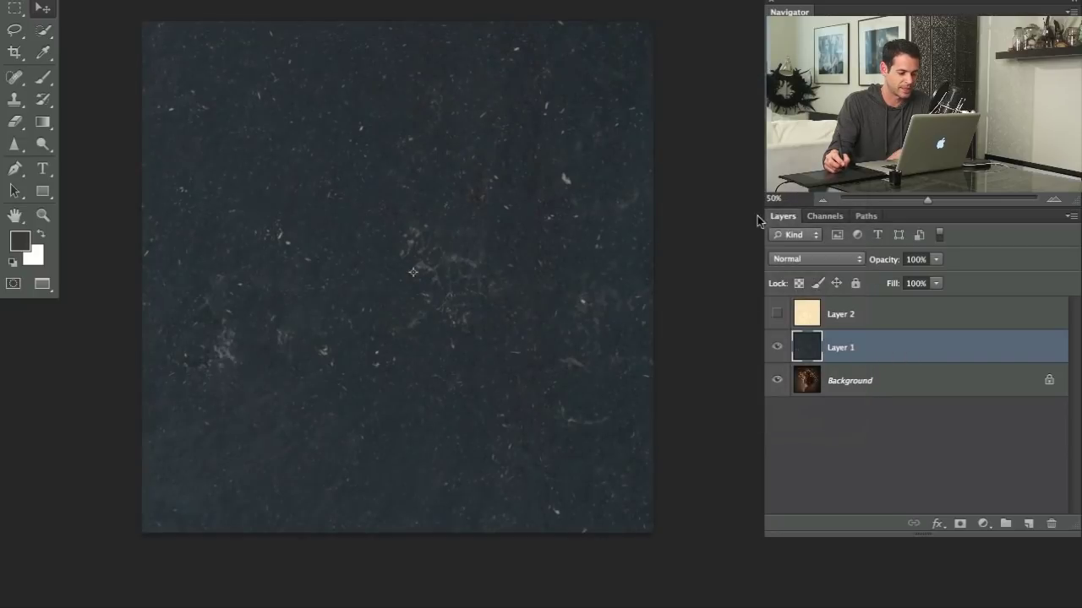
pyautogui.click(811, 260)
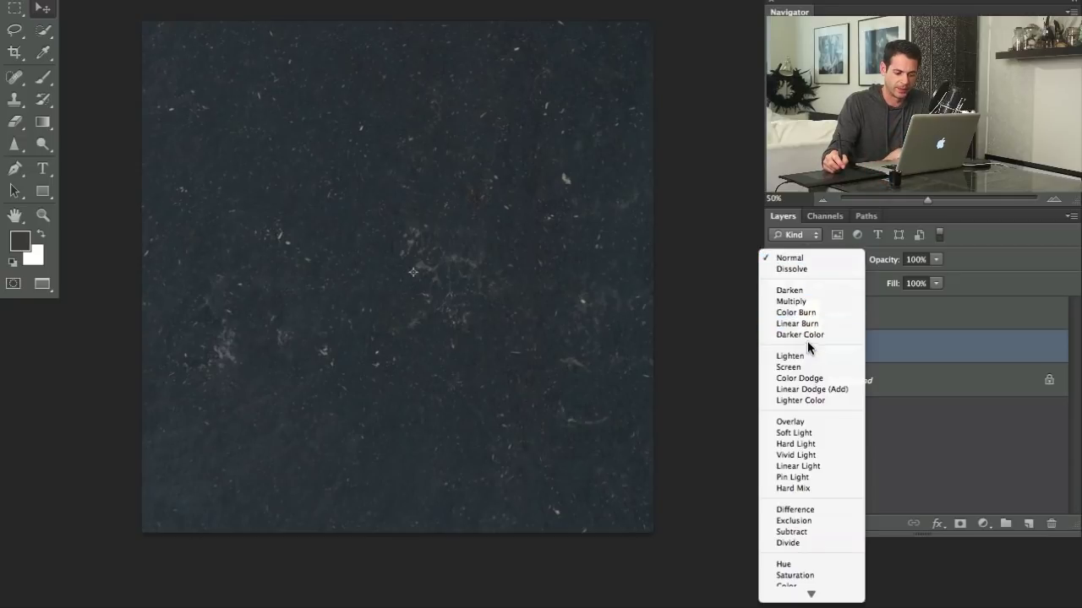
pyautogui.click(798, 302)
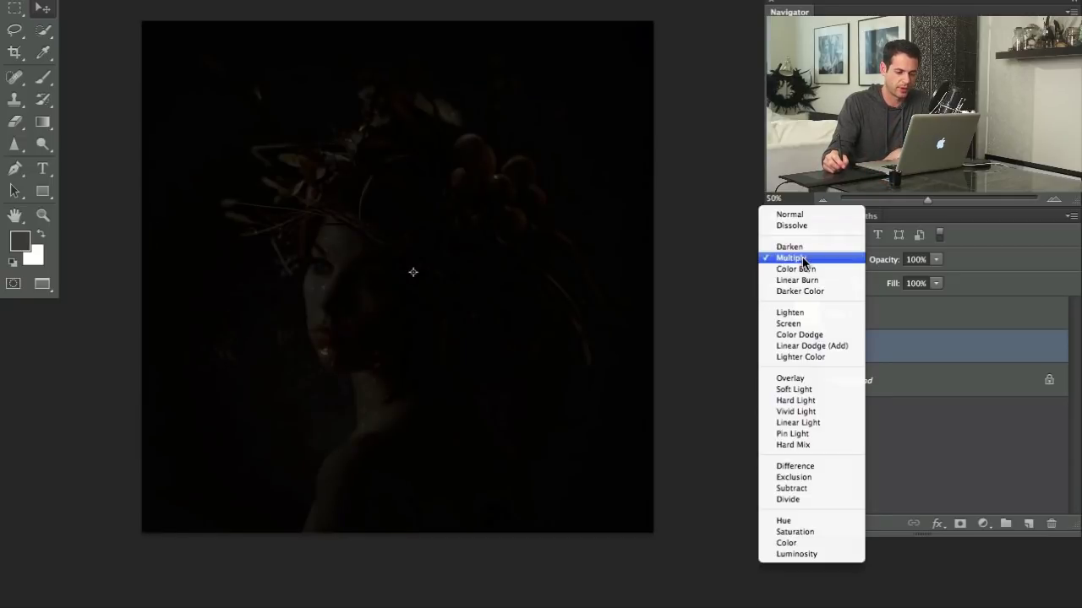
pyautogui.click(789, 324)
pyautogui.moveTo(495, 315)
pyautogui.mouseDown()
pyautogui.moveTo(499, 332)
pyautogui.moveTo(508, 316)
pyautogui.mouseUp()
# Compare Layer 1 on and off, keep it at 100% opacity, and bring up Levels.
pyautogui.click(777, 347)
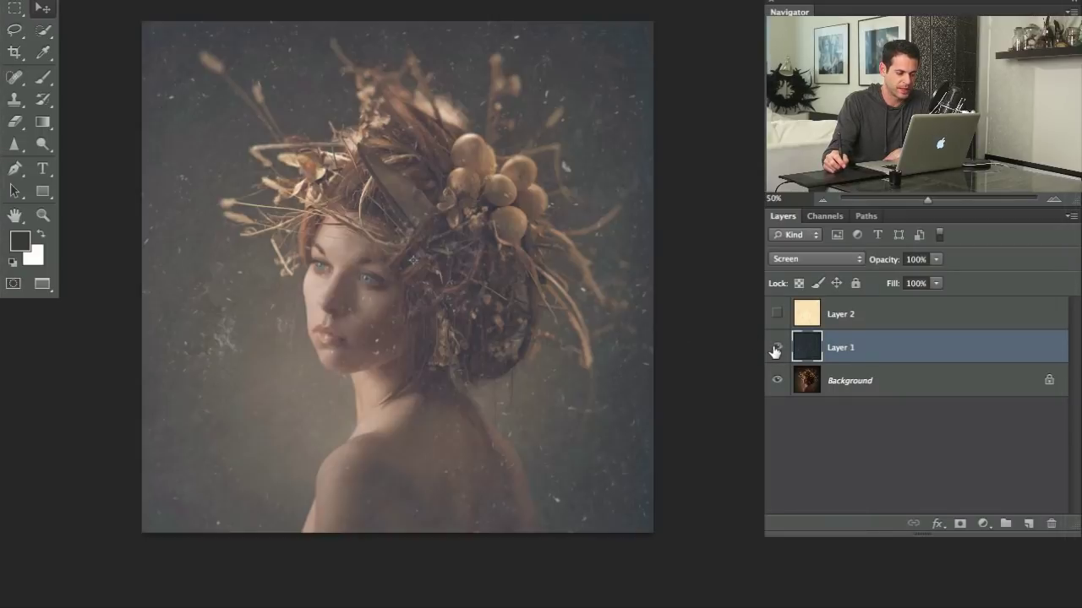
pyautogui.click(776, 348)
pyautogui.click(775, 348)
pyautogui.click(776, 348)
pyautogui.click(776, 348)
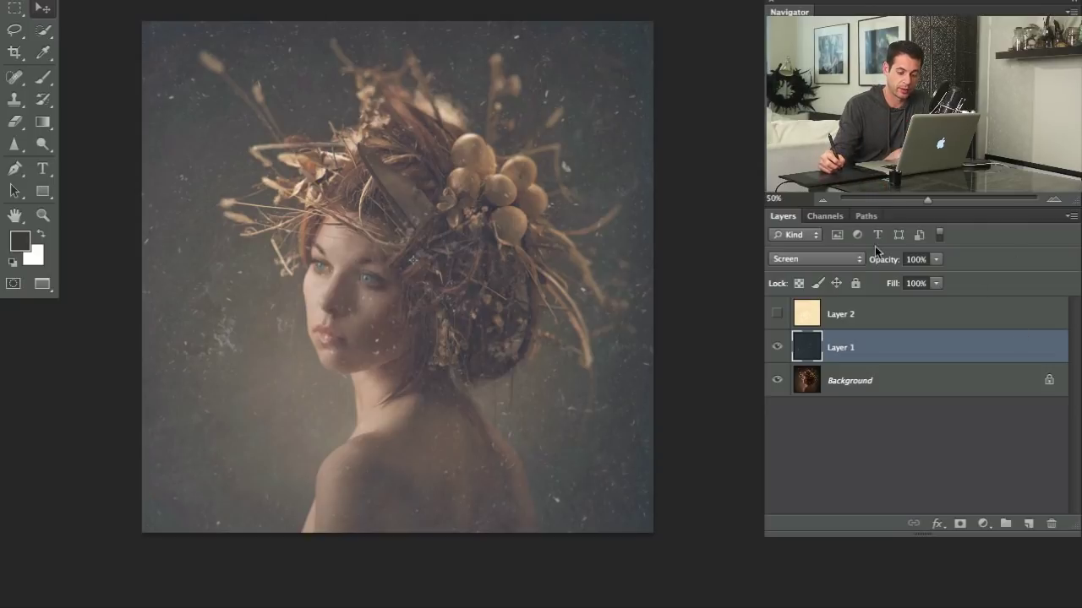
pyautogui.moveTo(883, 264); pyautogui.dragTo(944, 275)
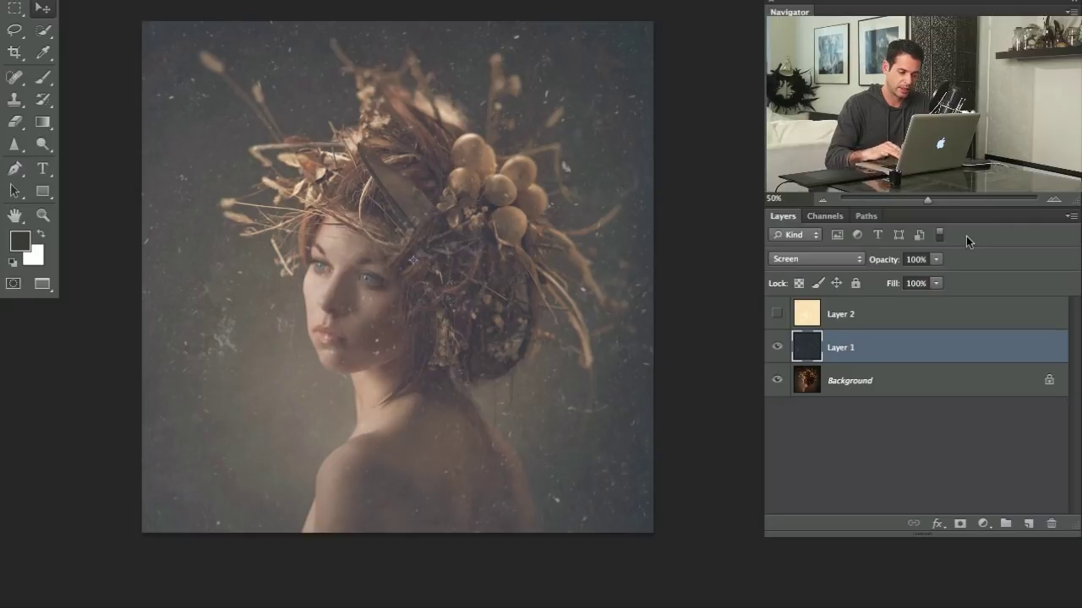
pyautogui.hotkey('ctrl', 'l')
pyautogui.moveTo(852, 60); pyautogui.dragTo(538, 248)
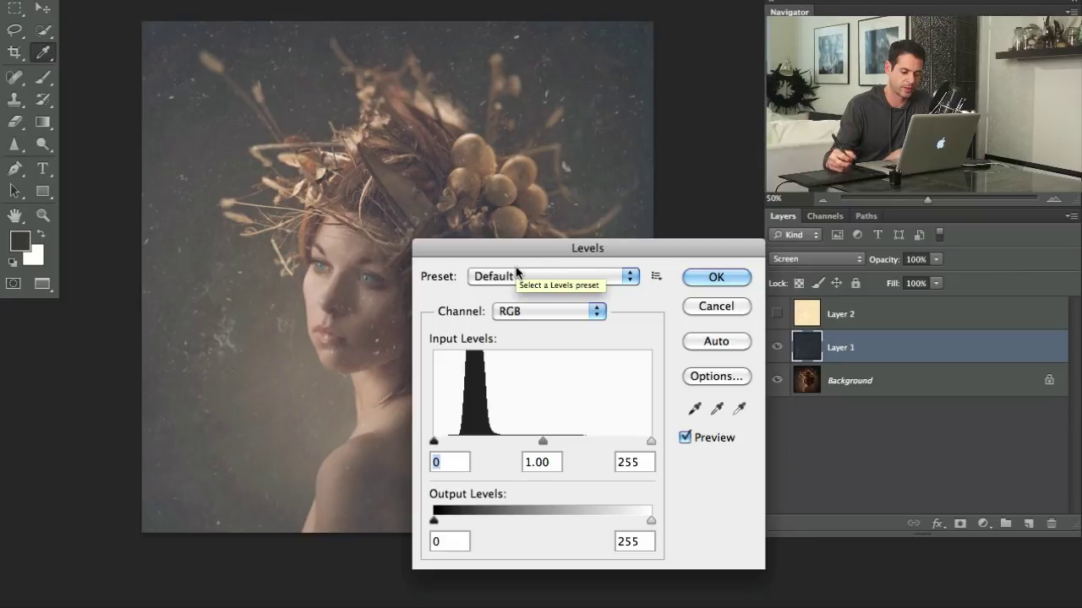
# Apply a 0.44 midtone Levels change to the speckle texture and check the result.
pyautogui.moveTo(546, 442); pyautogui.dragTo(594, 442)
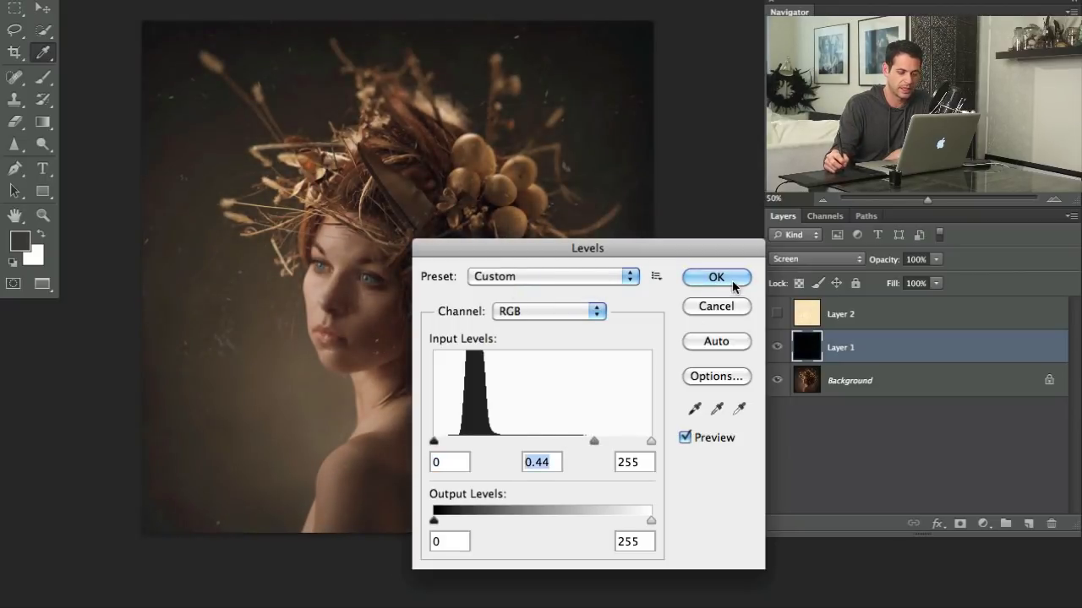
pyautogui.click(732, 280)
pyautogui.click(776, 348)
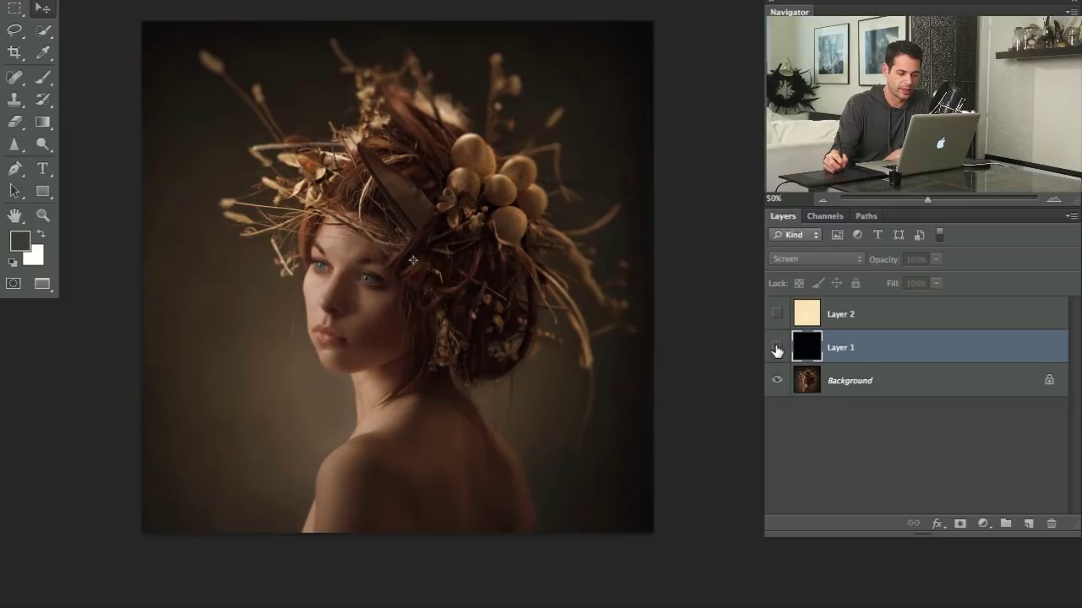
pyautogui.click(776, 349)
# Compare the speckle texture on and off, then drag it to a new spot over the portrait.
pyautogui.click(776, 349)
pyautogui.click(776, 352)
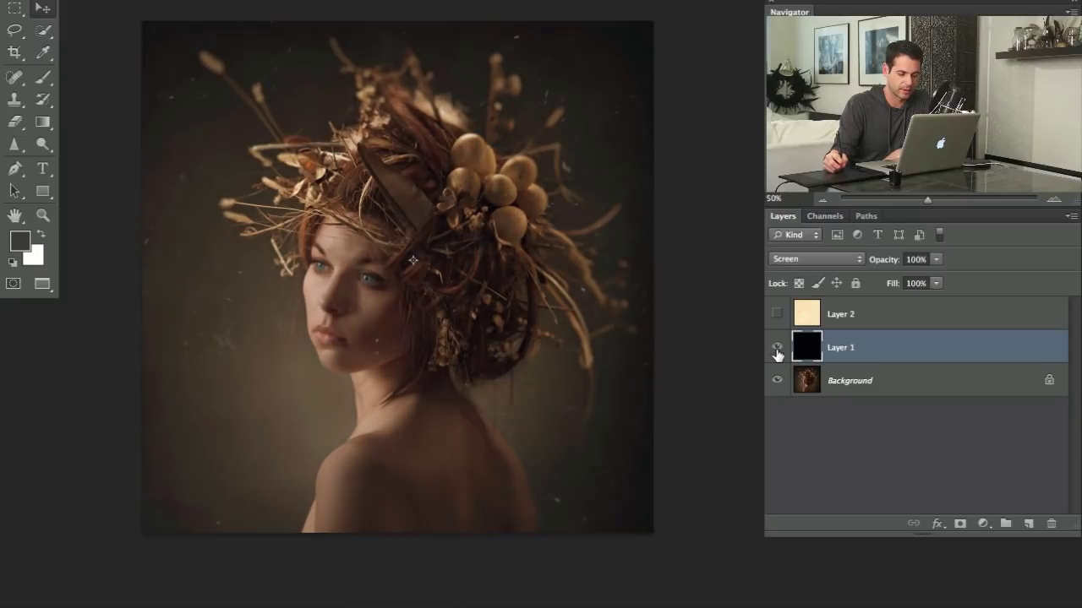
pyautogui.click(775, 355)
pyautogui.click(776, 355)
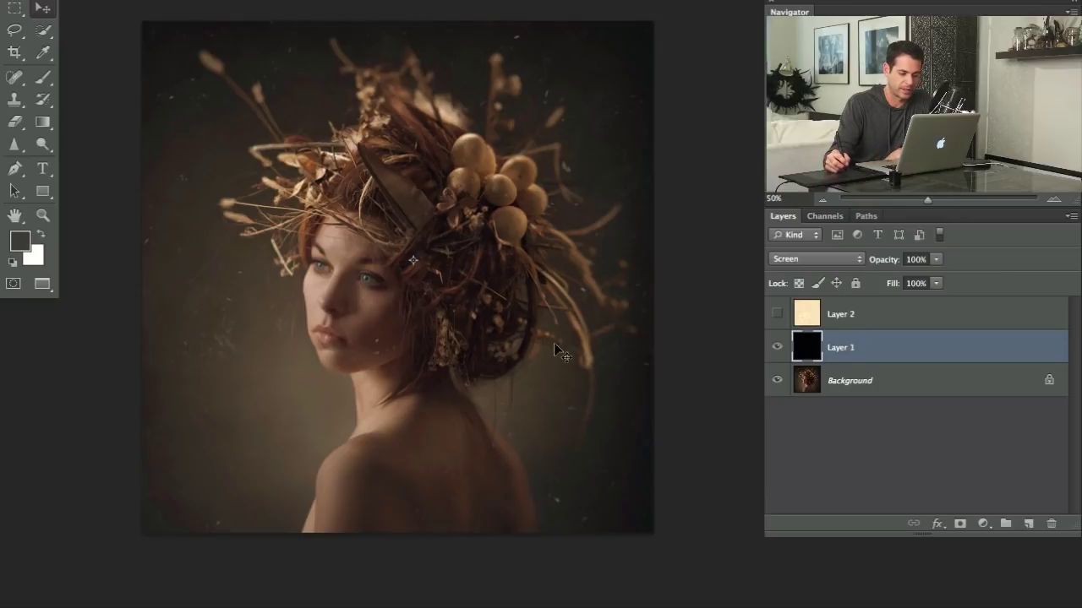
pyautogui.moveTo(555, 347); pyautogui.dragTo(228, 346)
pyautogui.moveTo(443, 364); pyautogui.dragTo(605, 378)
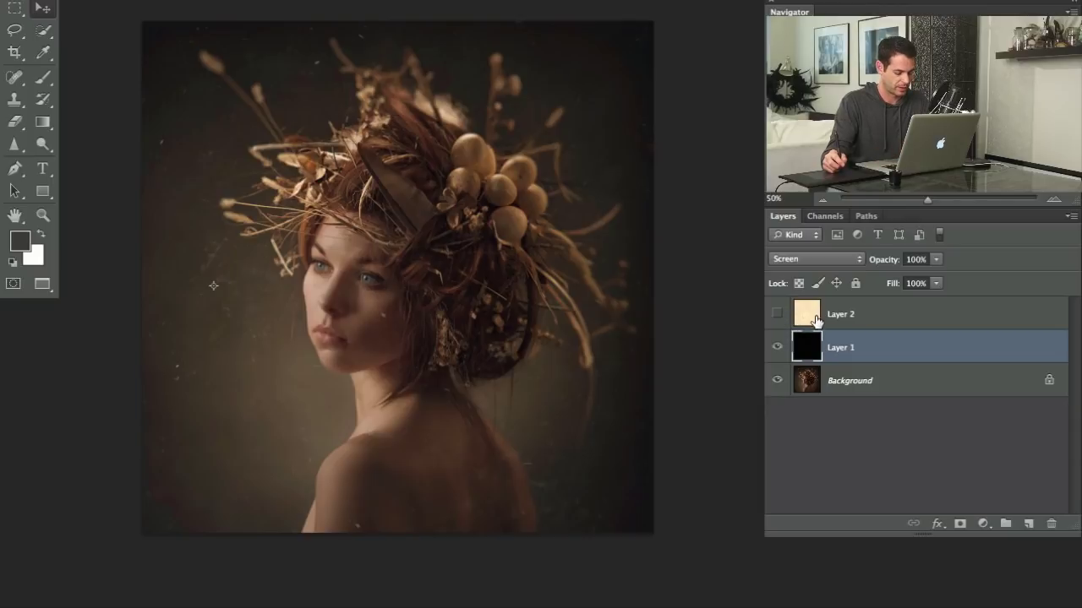
# Group Layer 1 and Layer 2 into Group 1 and expand it.
pyautogui.keyDown('shift'); pyautogui.click(862, 326); pyautogui.keyUp('shift')
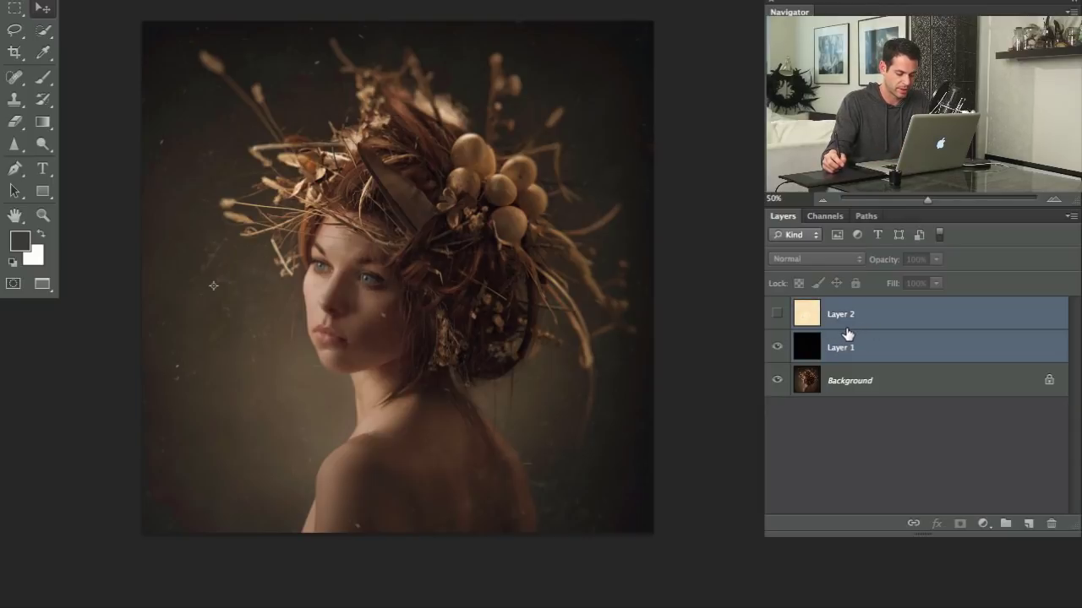
pyautogui.hotkey('ctrl', 'g')
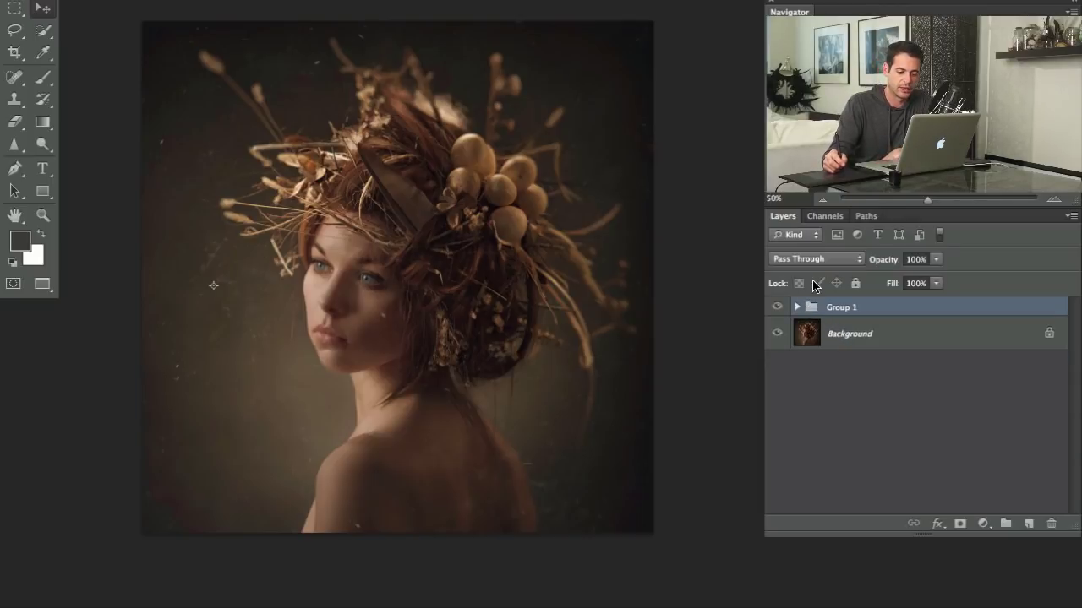
pyautogui.click(827, 260)
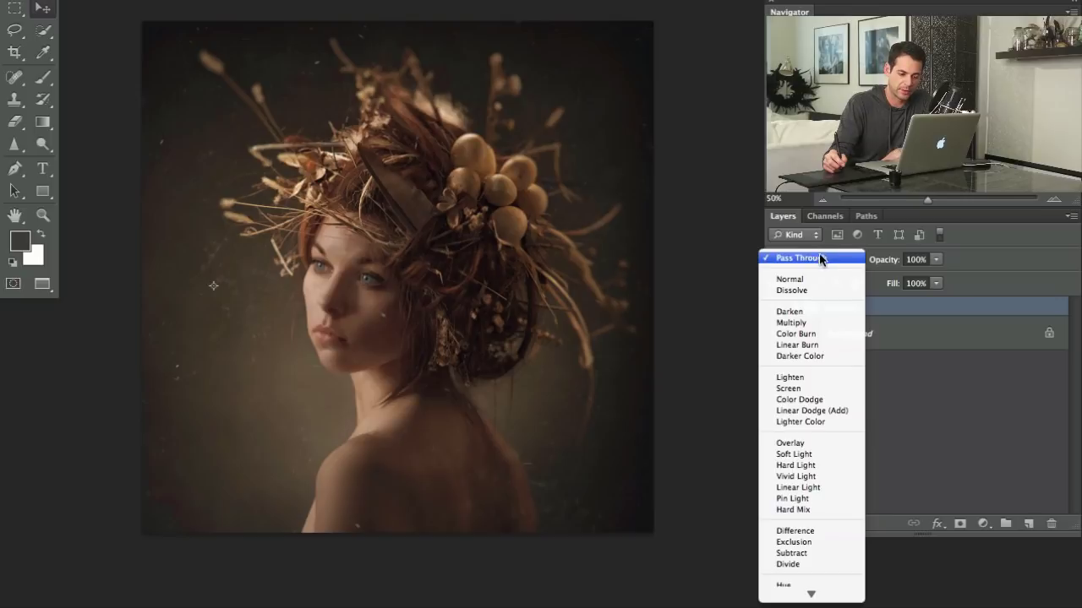
pyautogui.click(819, 258)
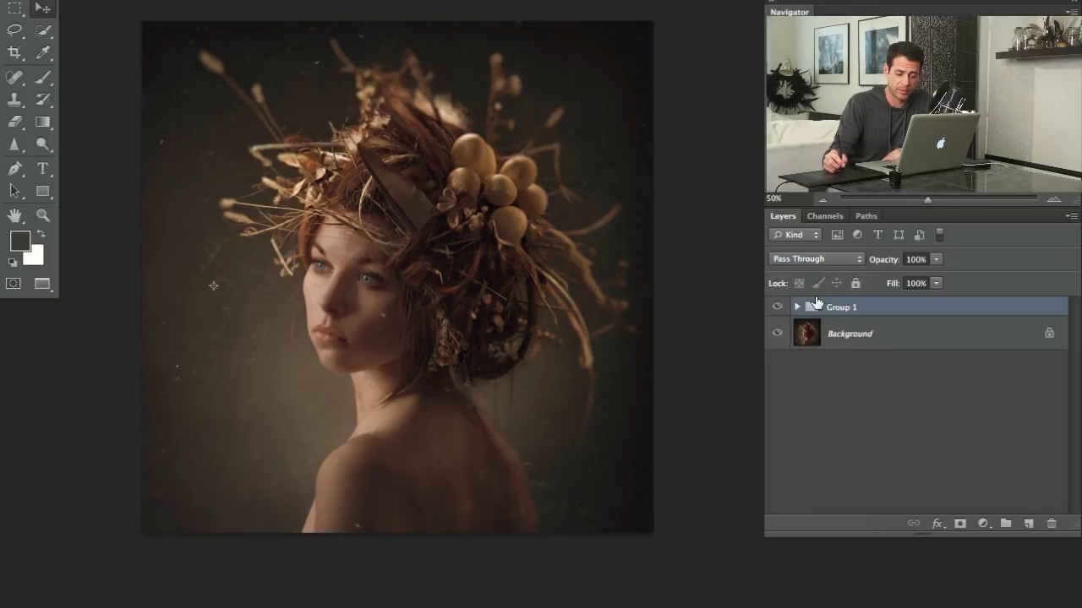
pyautogui.click(798, 308)
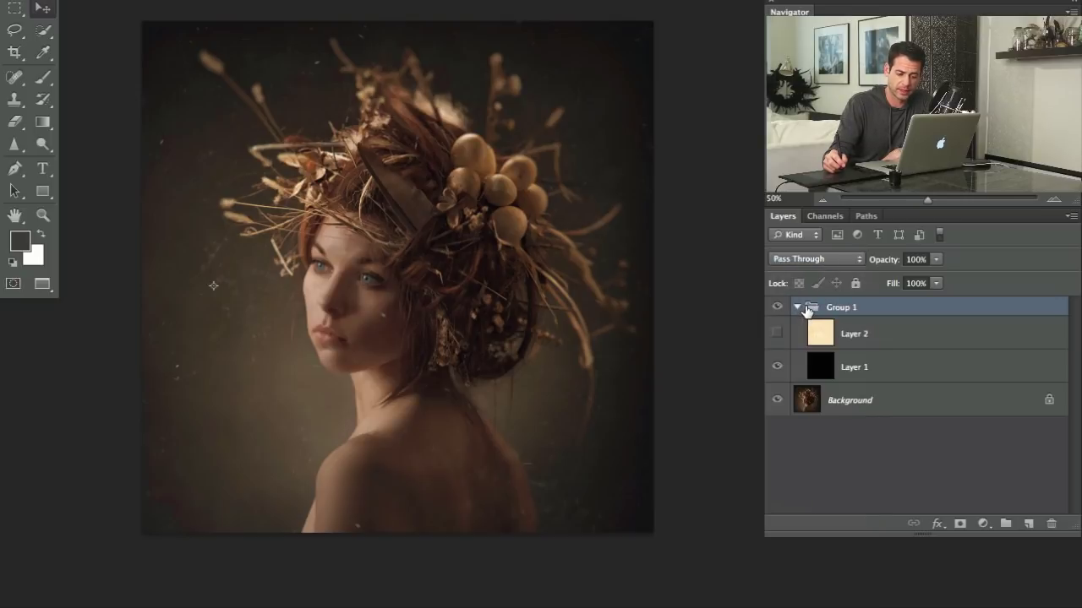
# Try Lighten on Group 1, then settle on Difference with Layer 2 visible.
pyautogui.click(810, 260)
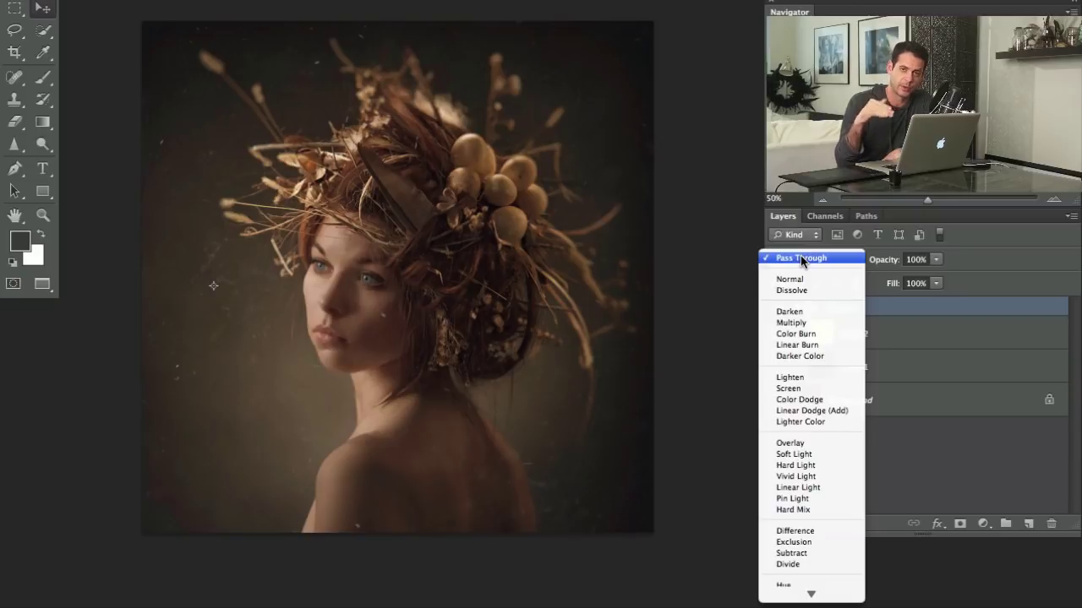
pyautogui.click(793, 382)
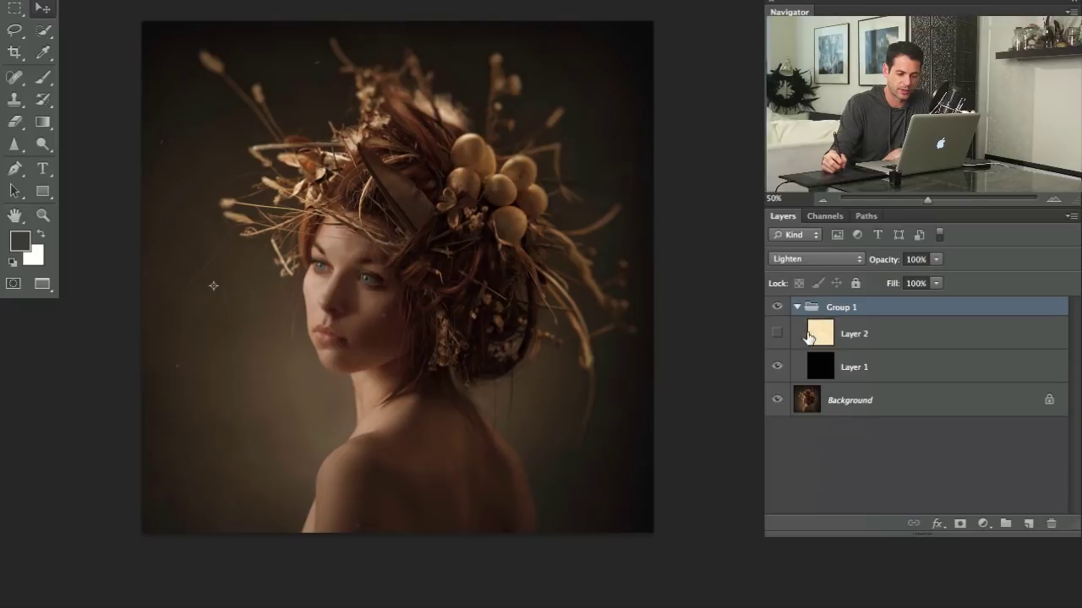
pyautogui.click(775, 338)
pyautogui.click(776, 335)
pyautogui.click(814, 259)
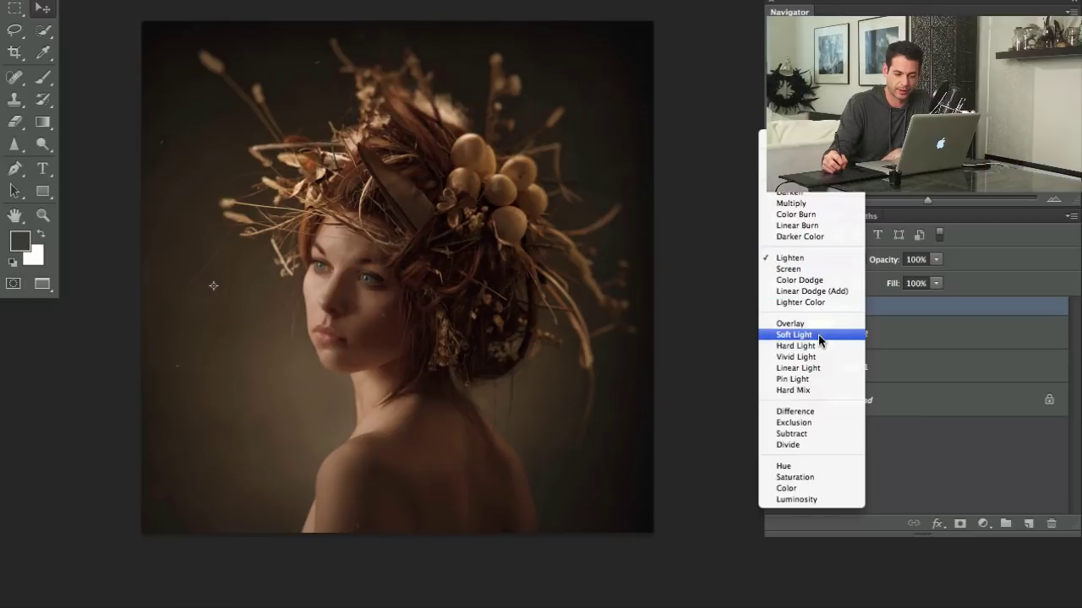
pyautogui.click(809, 412)
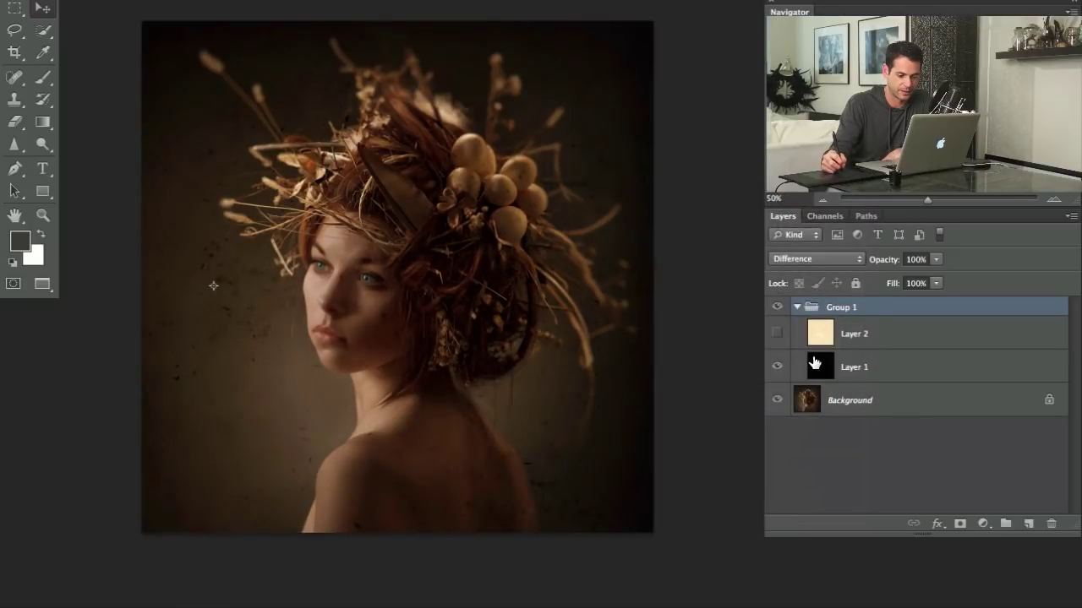
pyautogui.click(777, 336)
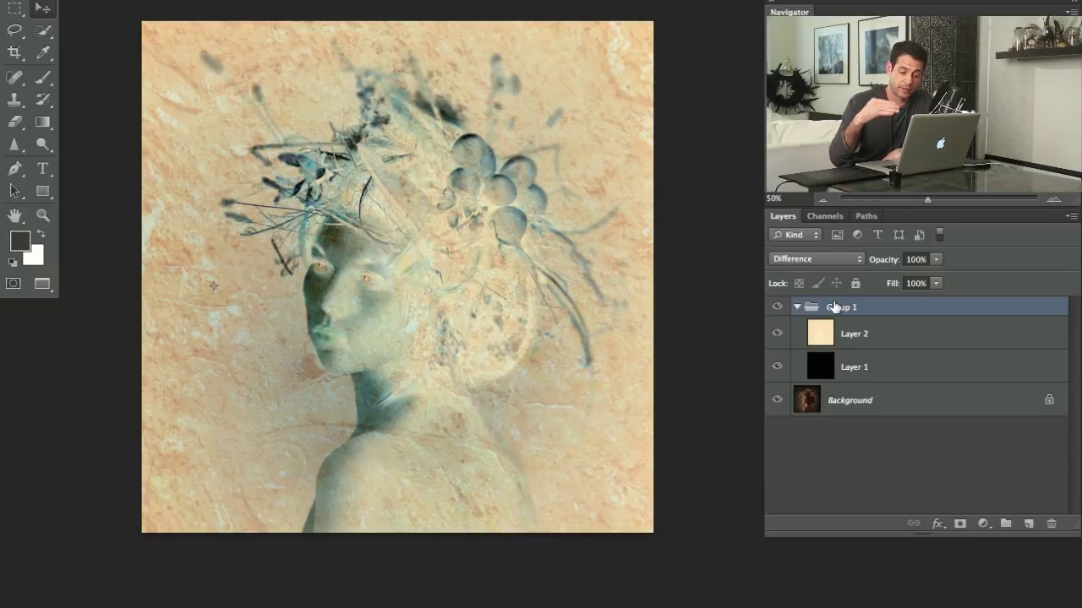
# Select Layer 2 and Layer 1 and ungroup them out of Group 1 with Cmd+Shift+G.
pyautogui.click(886, 342)
pyautogui.click(879, 362)
pyautogui.click(814, 259)
pyautogui.hotkey('shift', 'alt', 'n')
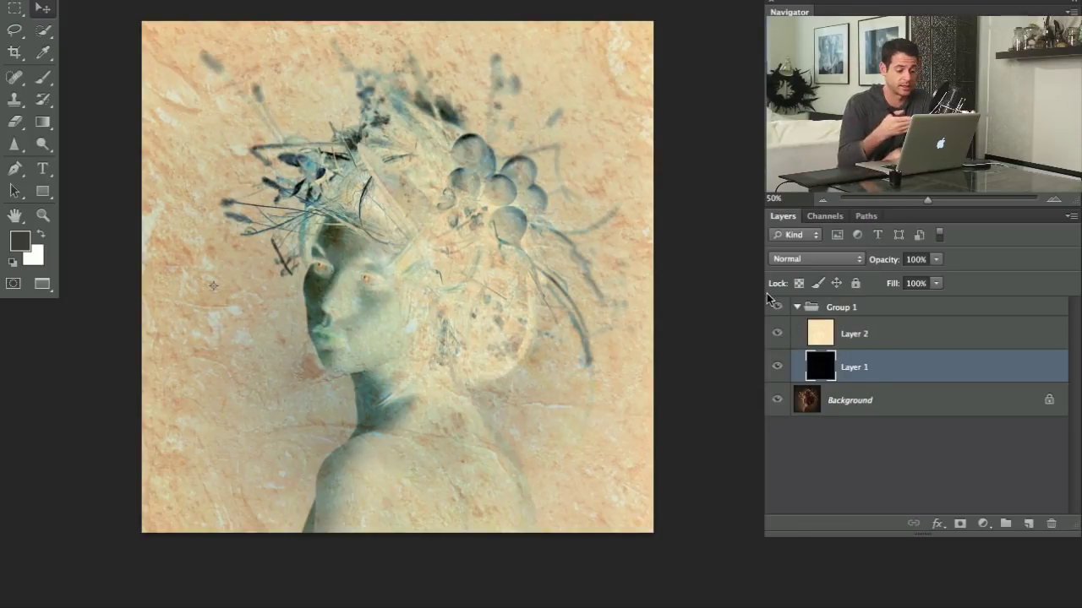
pyautogui.click(866, 318)
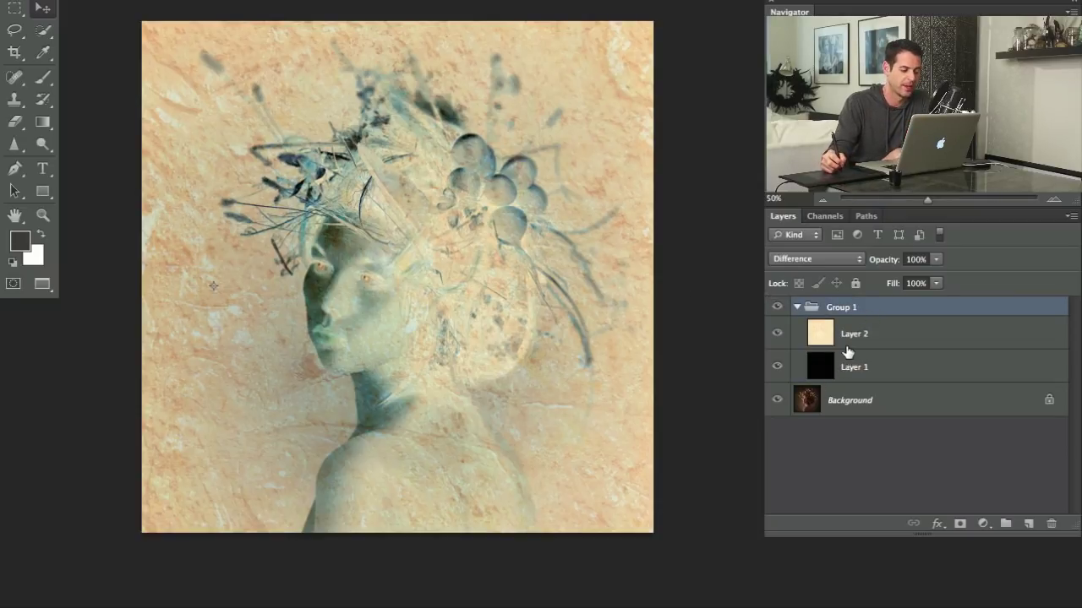
pyautogui.keyDown('shift'); pyautogui.click(869, 366); pyautogui.keyUp('shift')
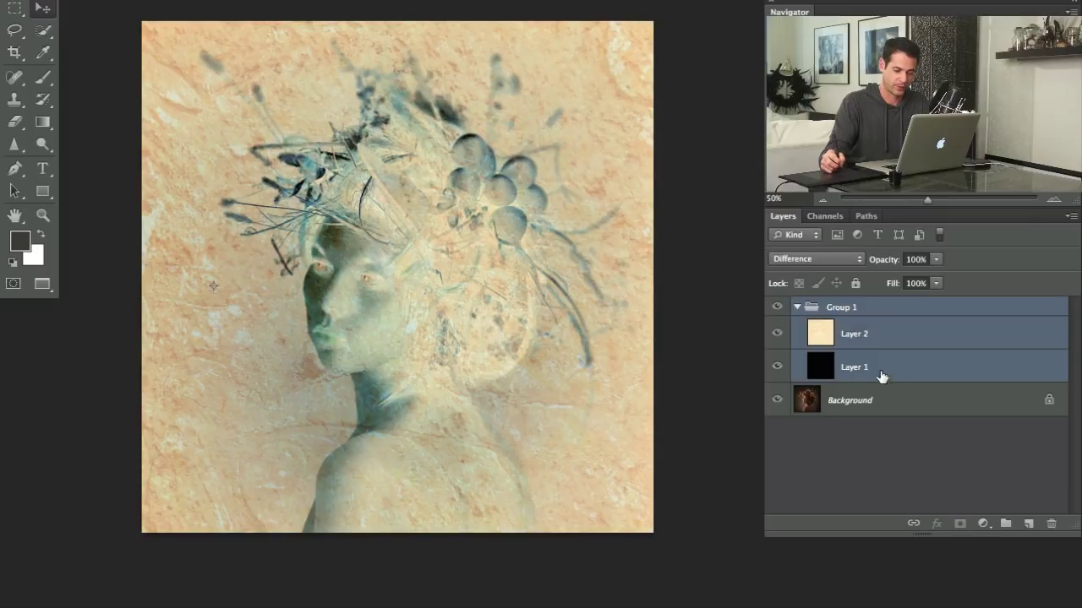
pyautogui.hotkey('ctrl', 'z')
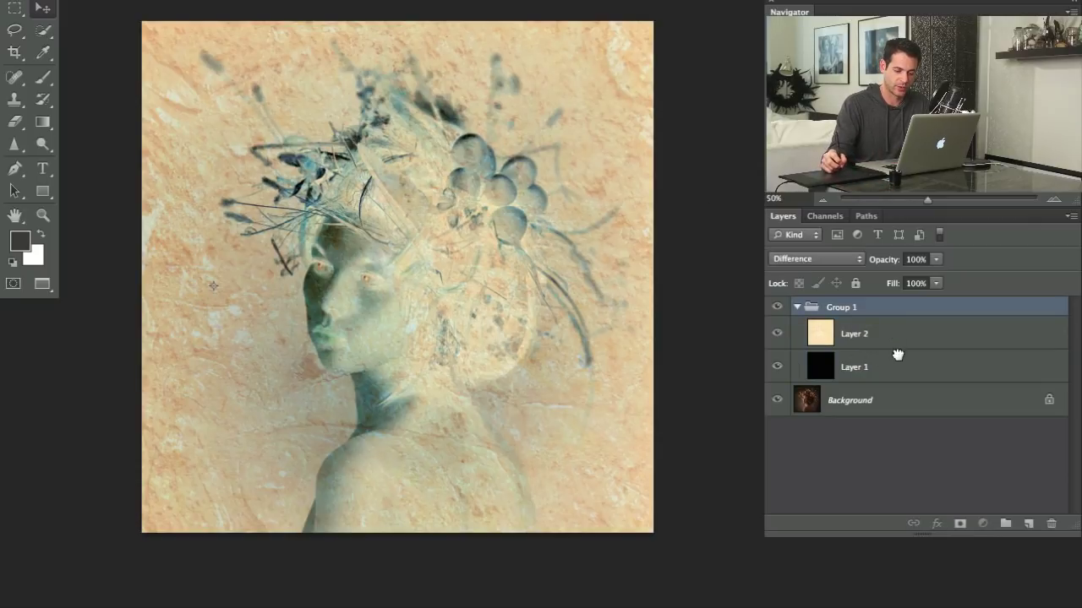
pyautogui.click(894, 342)
pyautogui.keyDown('shift'); pyautogui.click(888, 368); pyautogui.keyUp('shift')
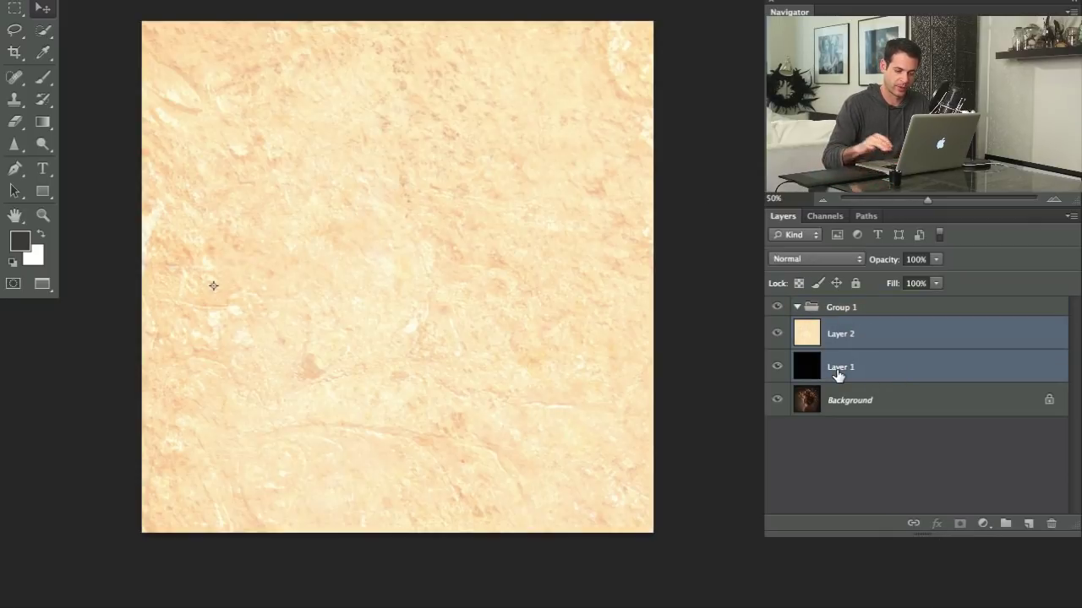
pyautogui.hotkey('ctrl', 'shift', 'g')
# Hide Group 1 and Layer 1, leaving only the warm Layer 2 visible and selected.
pyautogui.click(869, 310)
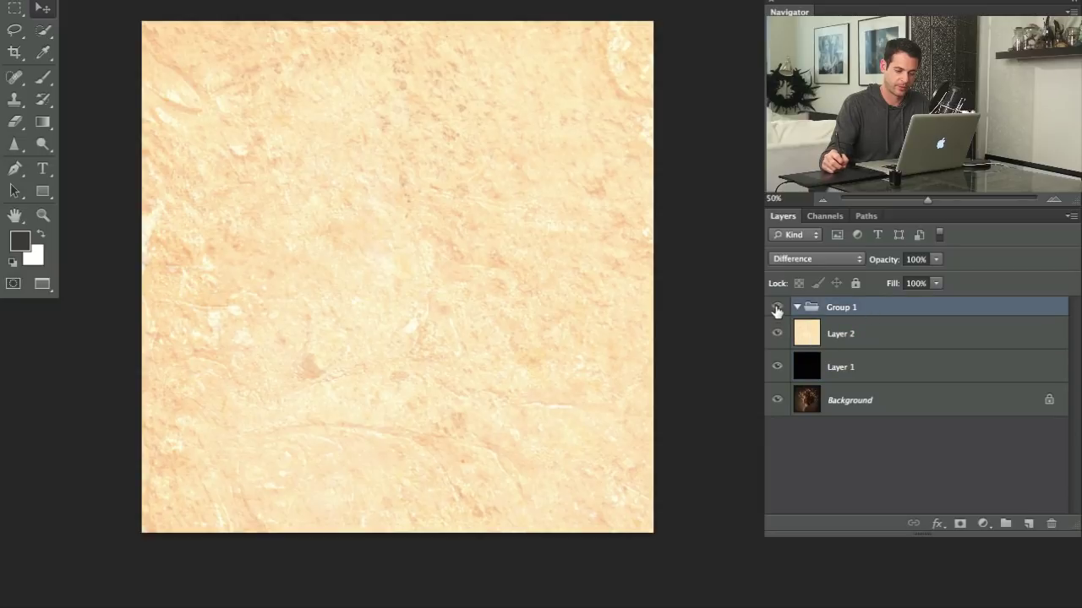
pyautogui.moveTo(776, 311); pyautogui.dragTo(777, 340)
pyautogui.click(777, 368)
pyautogui.click(777, 333)
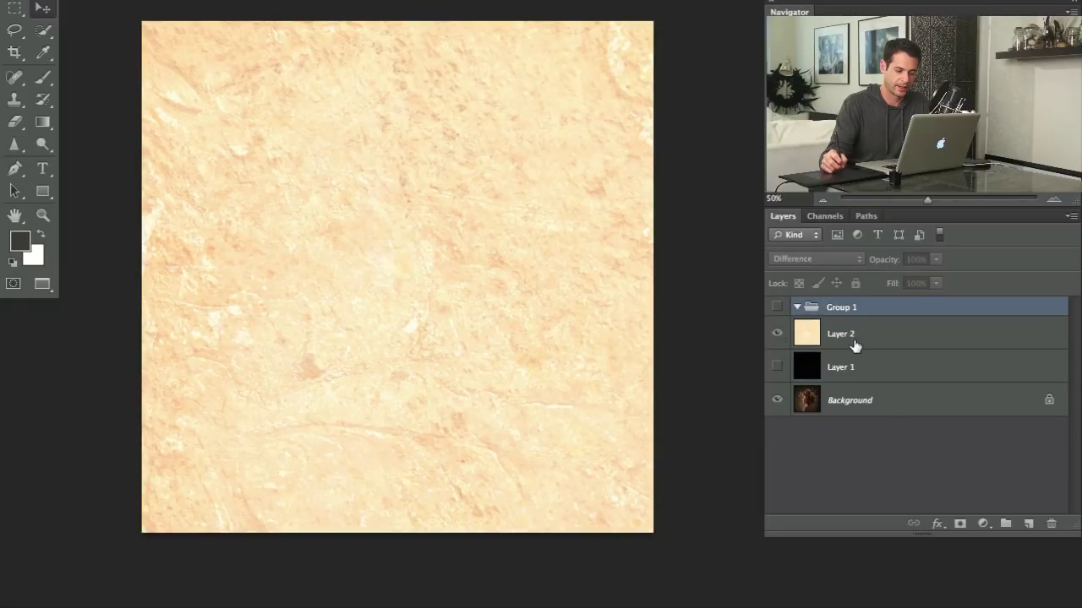
pyautogui.click(855, 342)
# Set the warm Layer 2 to Soft Light at 30% and turn Layer 1 back on.
pyautogui.click(843, 259)
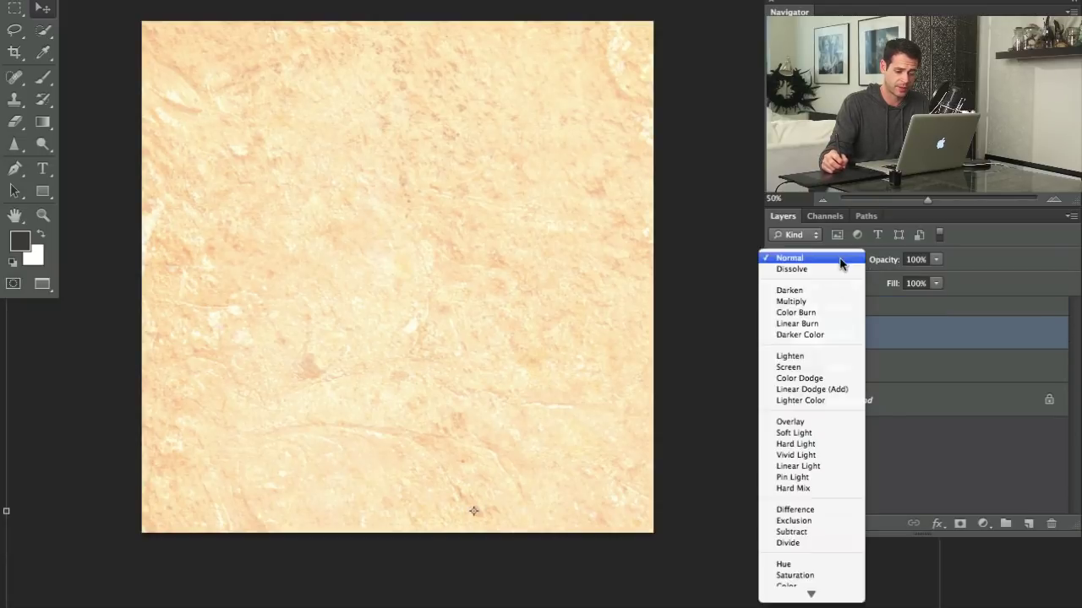
pyautogui.click(819, 437)
pyautogui.moveTo(883, 262); pyautogui.dragTo(818, 272)
pyautogui.click(777, 366)
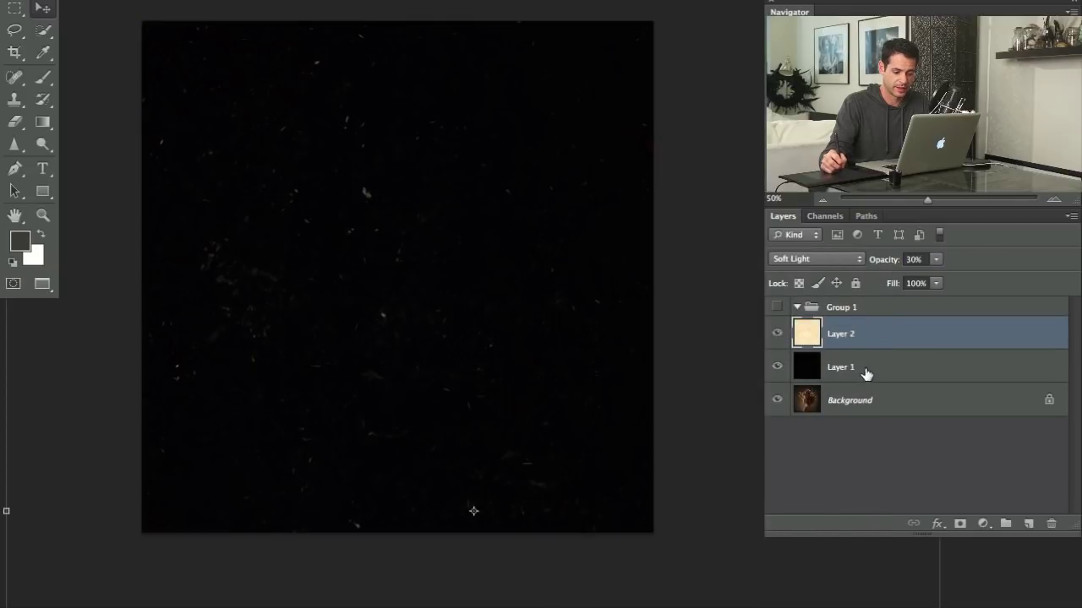
pyautogui.click(862, 369)
# Set the speckle Layer 1 to Screen at 80% opacity, comparing with Layer 2 toggled.
pyautogui.click(807, 259)
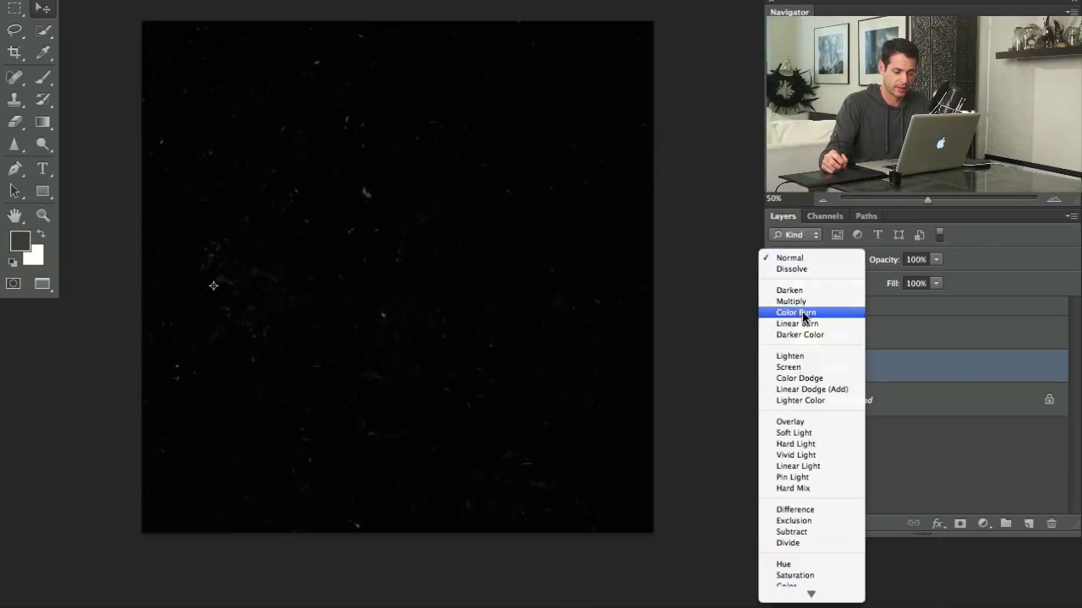
pyautogui.click(790, 366)
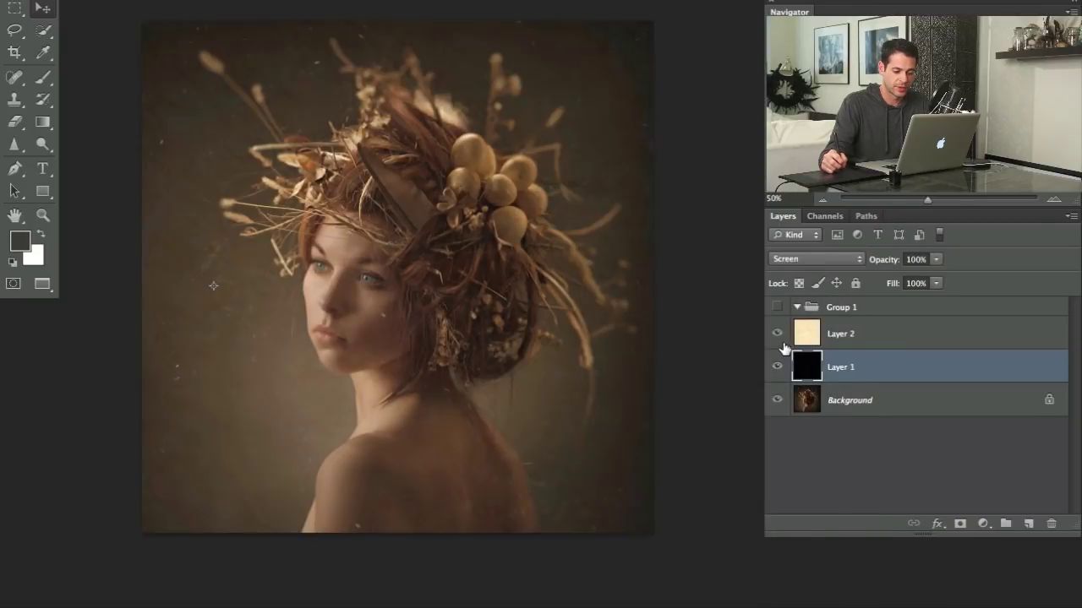
pyautogui.click(858, 331)
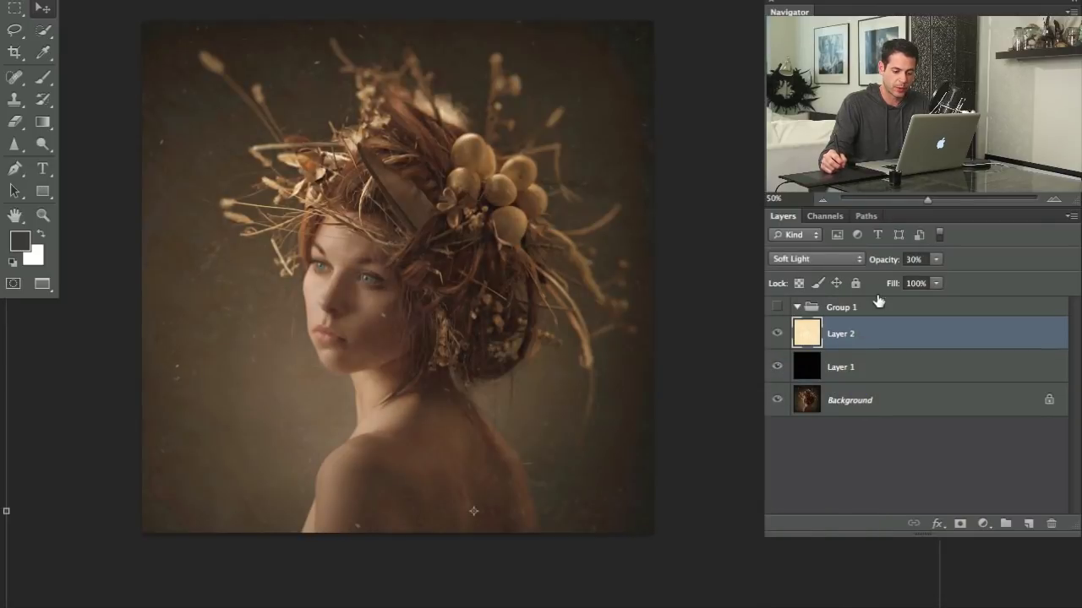
pyautogui.click(864, 376)
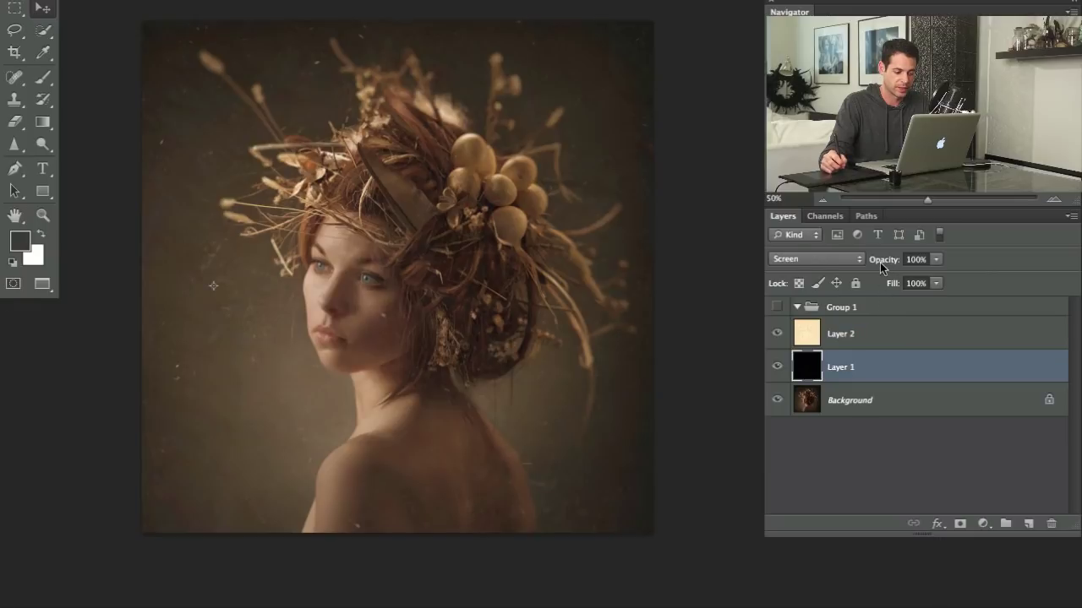
pyautogui.moveTo(880, 262); pyautogui.dragTo(871, 261)
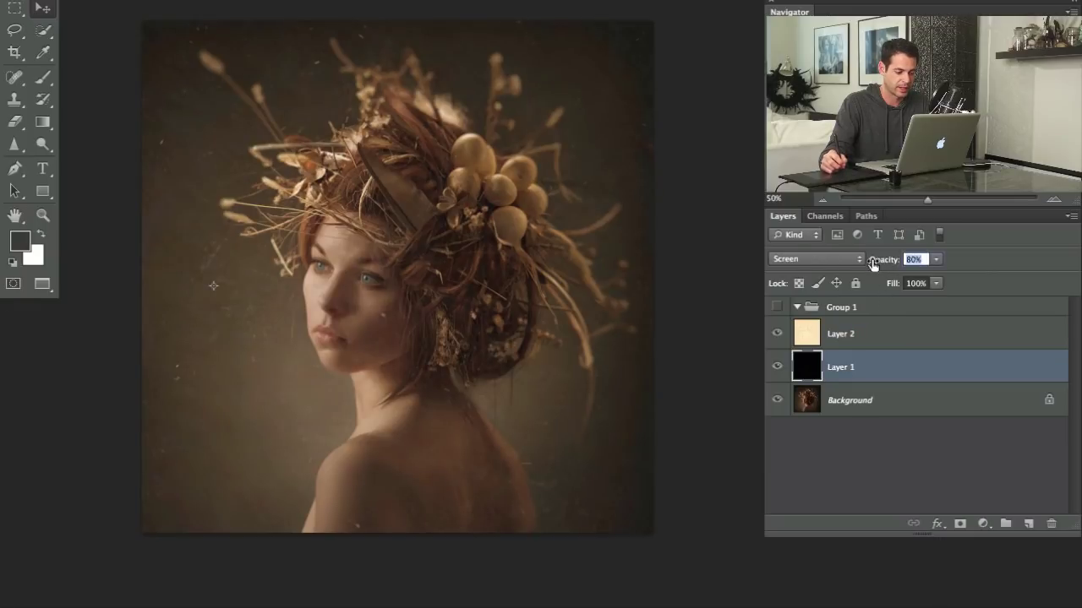
pyautogui.click(777, 334)
pyautogui.click(777, 333)
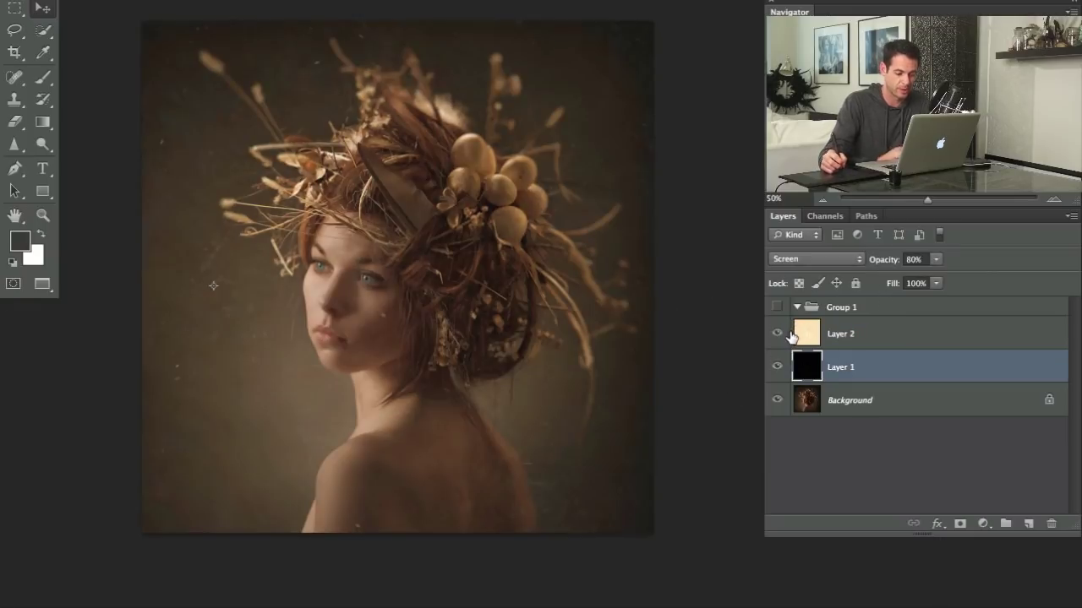